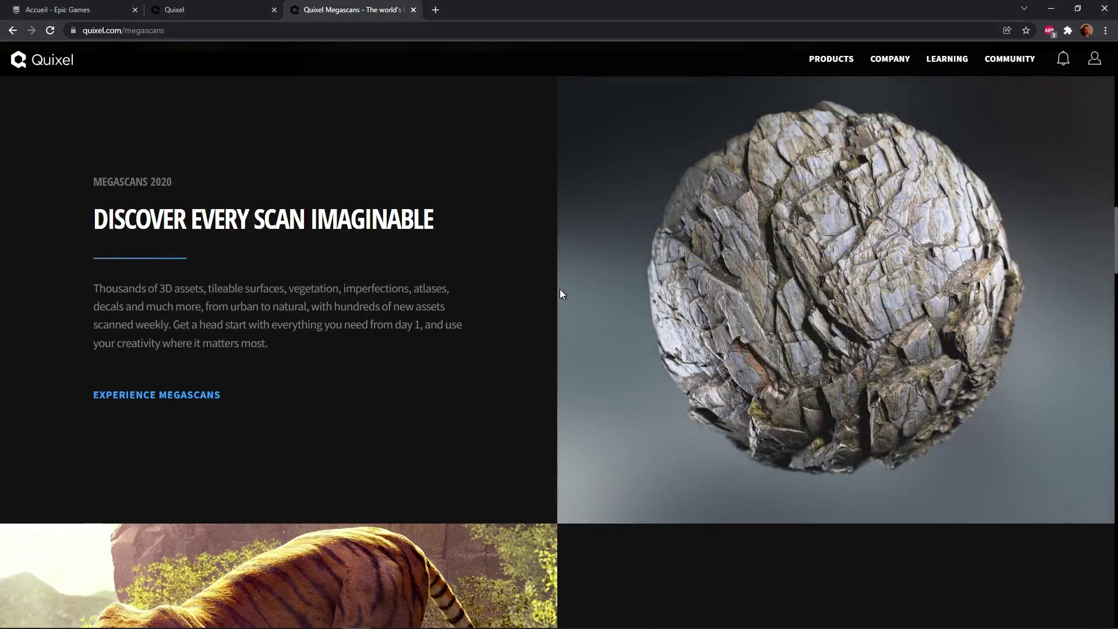
- Look through the Megascans product page on the Quixel website down to the footer and back up to its header
scroll(560, 289, "down", 12)
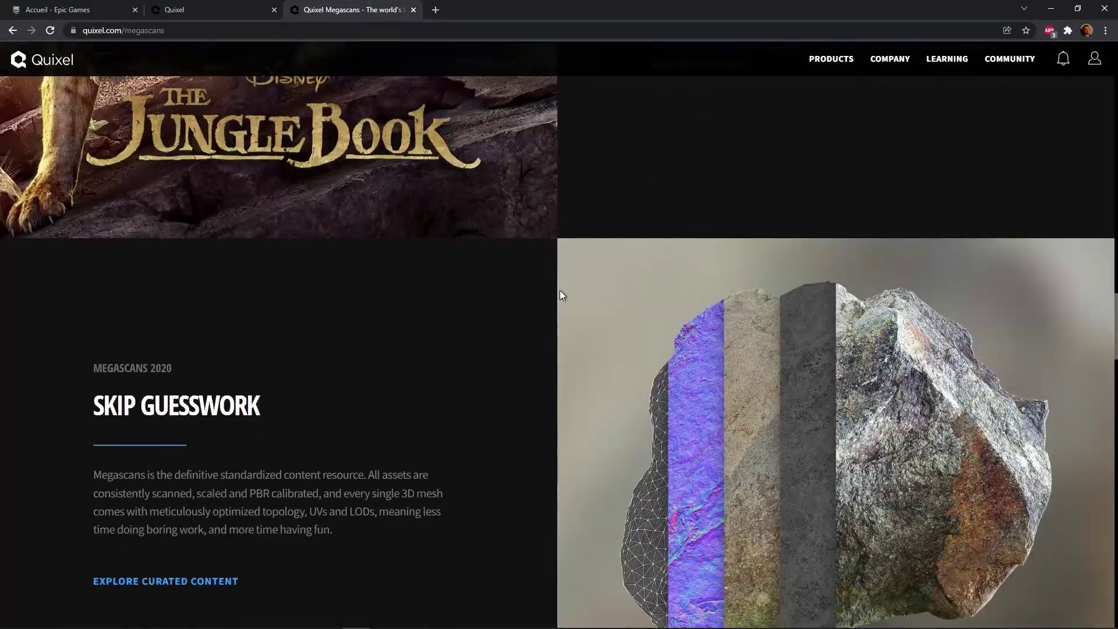
scroll(559, 291, "down", 18)
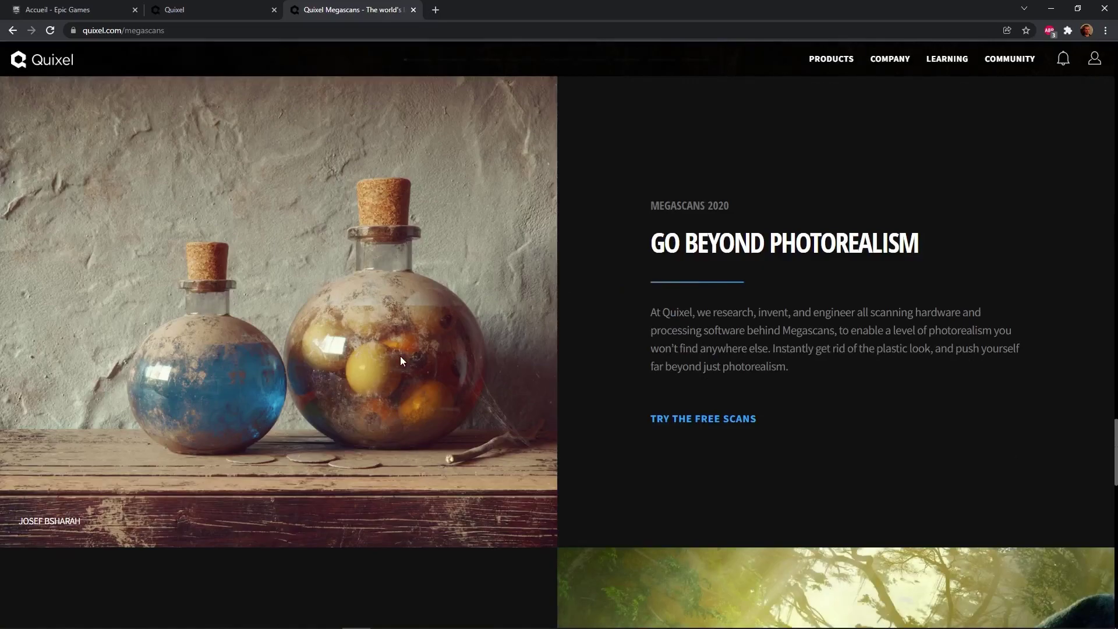
scroll(561, 323, "down", 8)
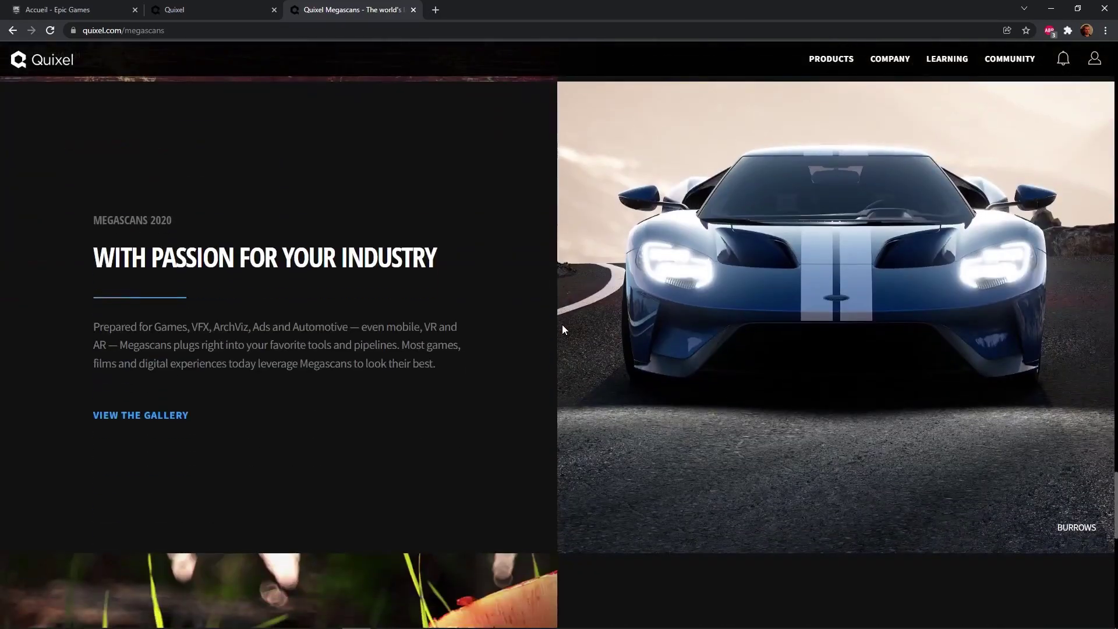
scroll(562, 329, "down", 10)
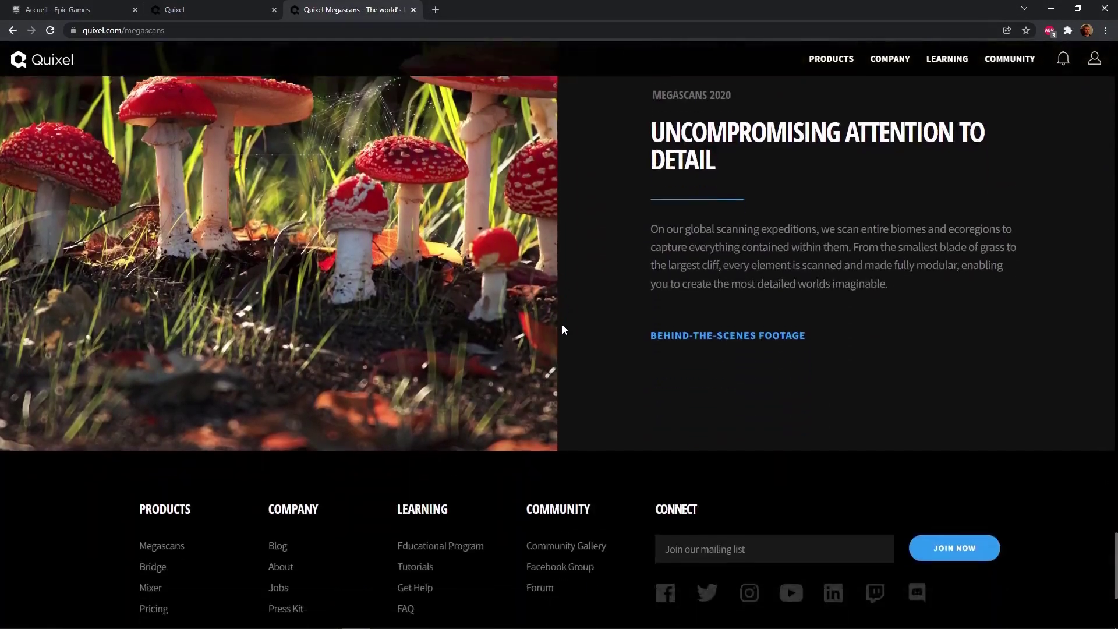
scroll(562, 329, "up", 20)
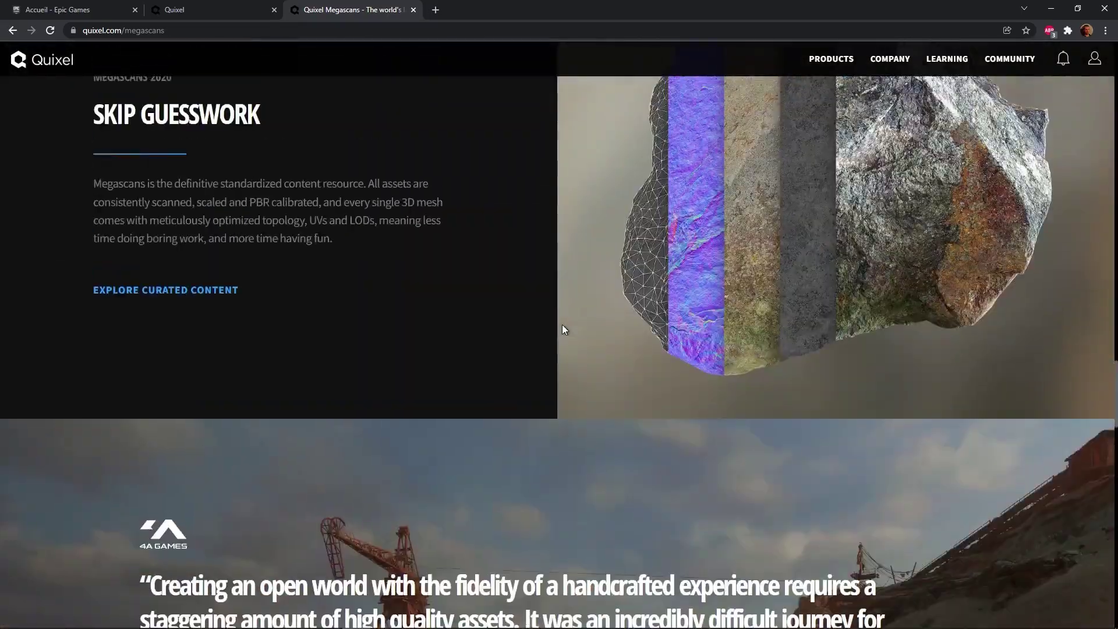
scroll(562, 327, "up", 20)
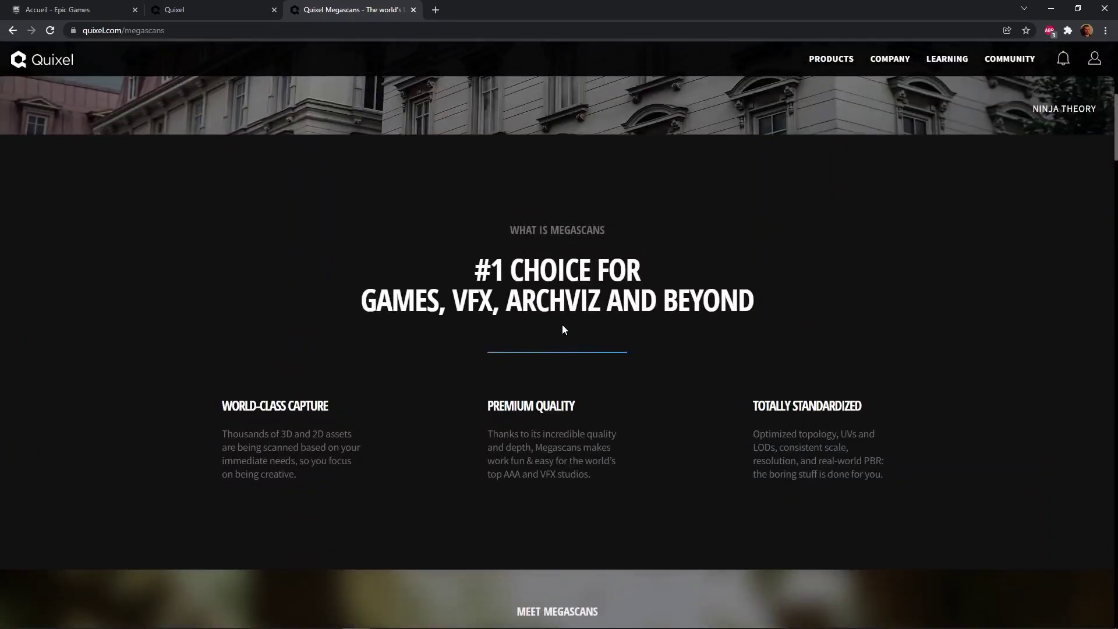
scroll(562, 330, "up", 1)
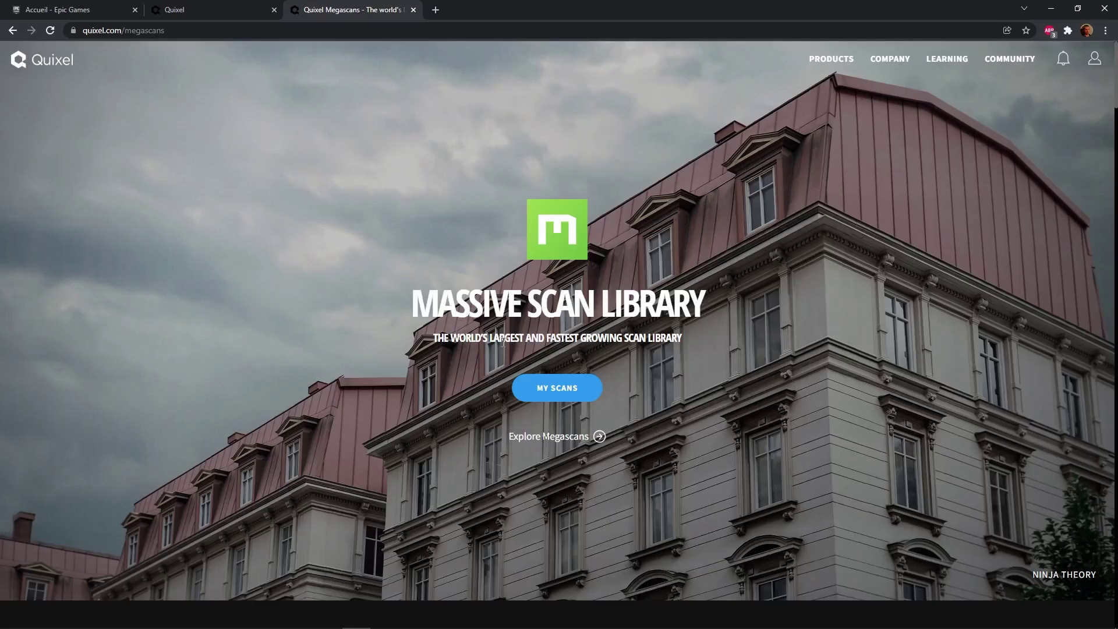
key("alt+Tab")
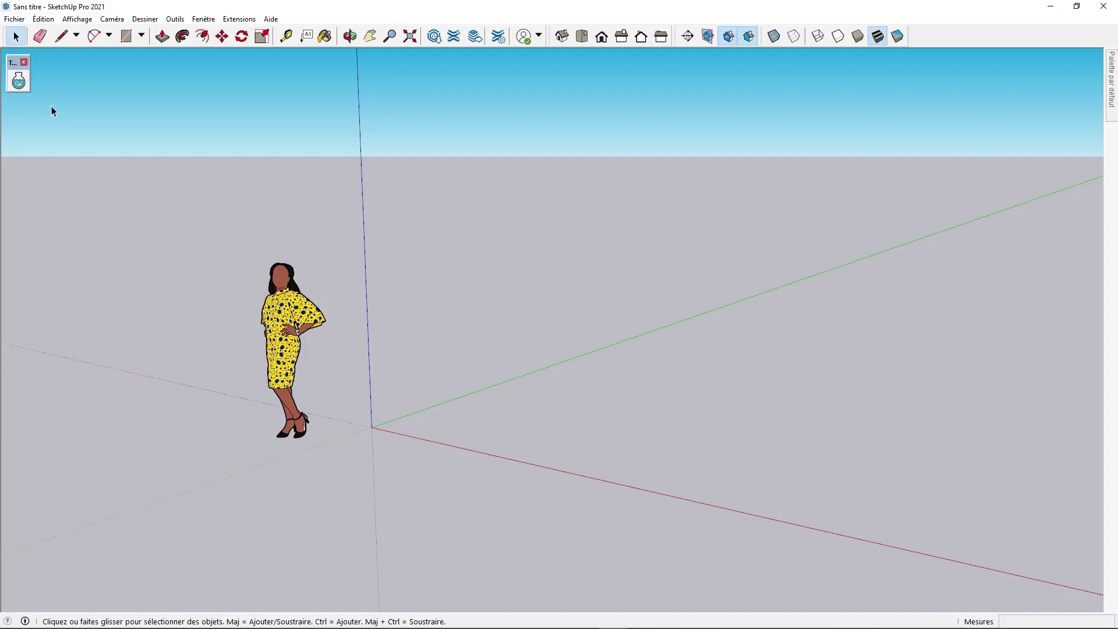
key("alt+Tab")
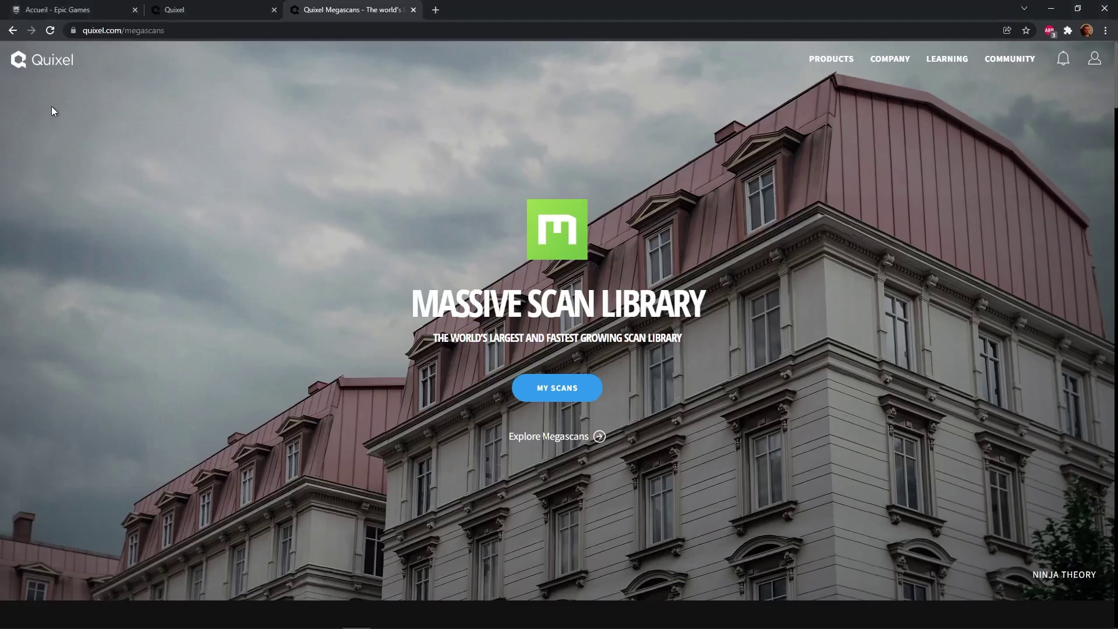
- View the Epic Games home page and open the Bridge product page on the Quixel website
left_click(46, 10)
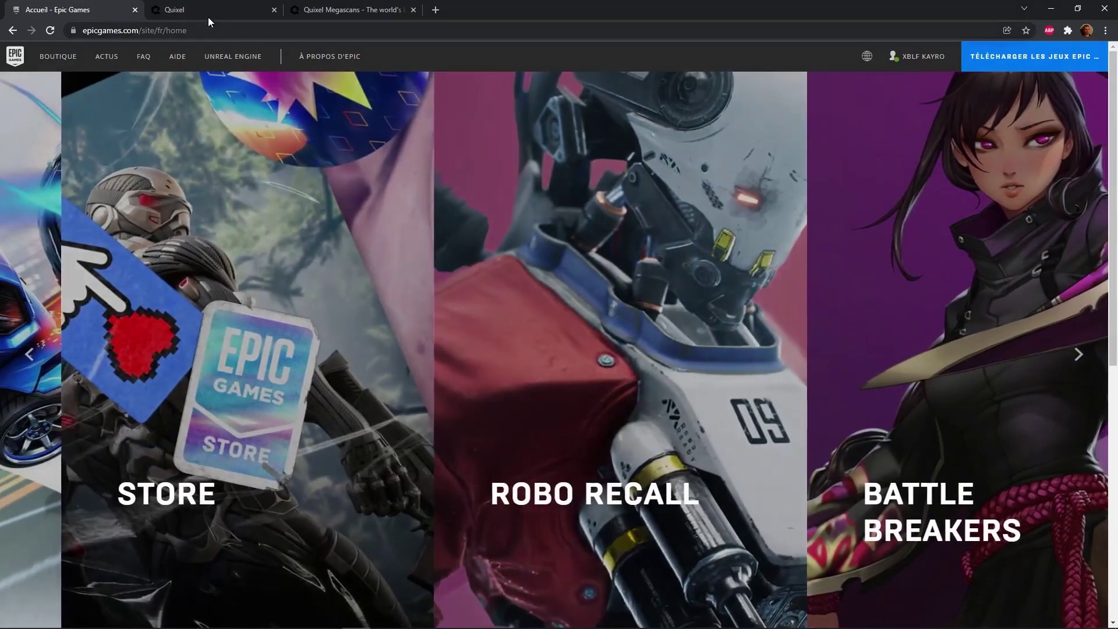
left_click(208, 16)
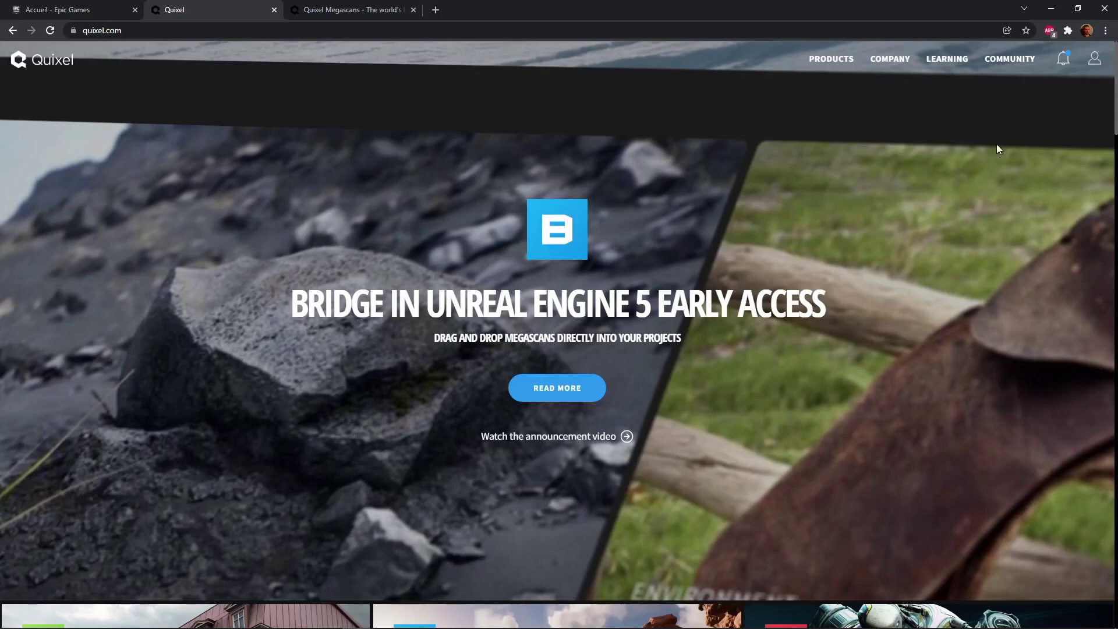
mouse_move(829, 58)
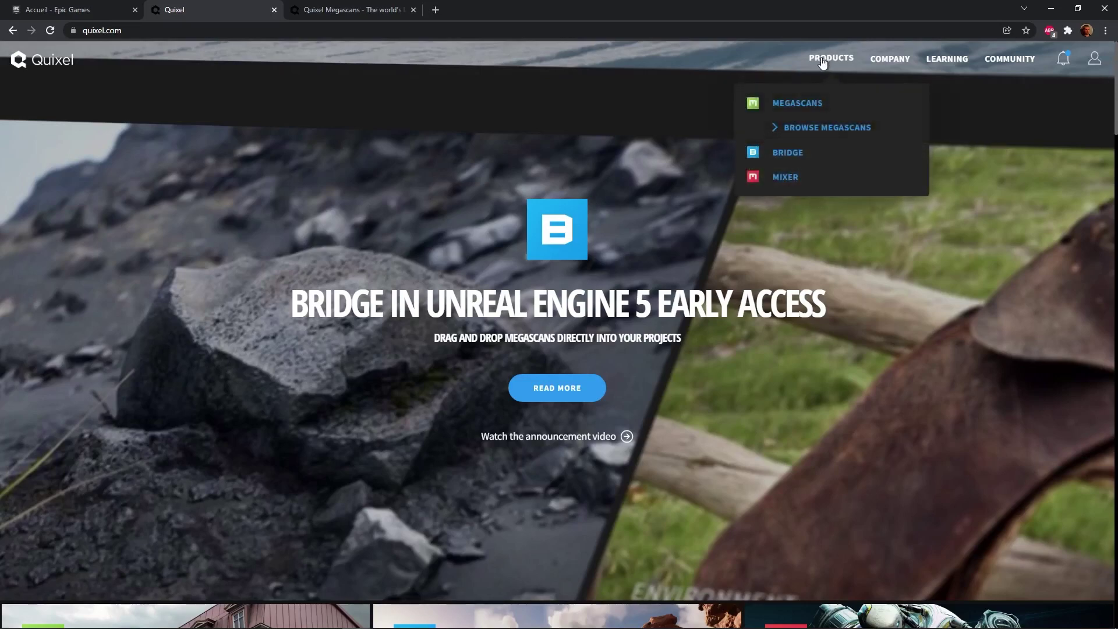
left_click(785, 153)
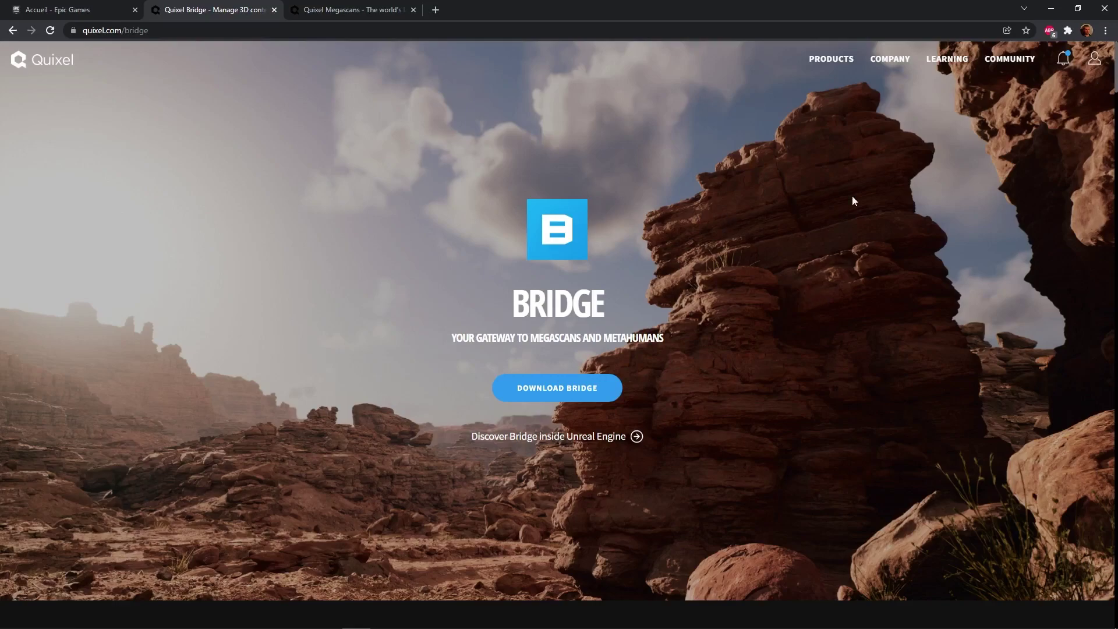
- Switch to the Quixel Bridge application and open the Mossy Rocks asset from the Nature category of 3D Assets
left_click(1050, 9)
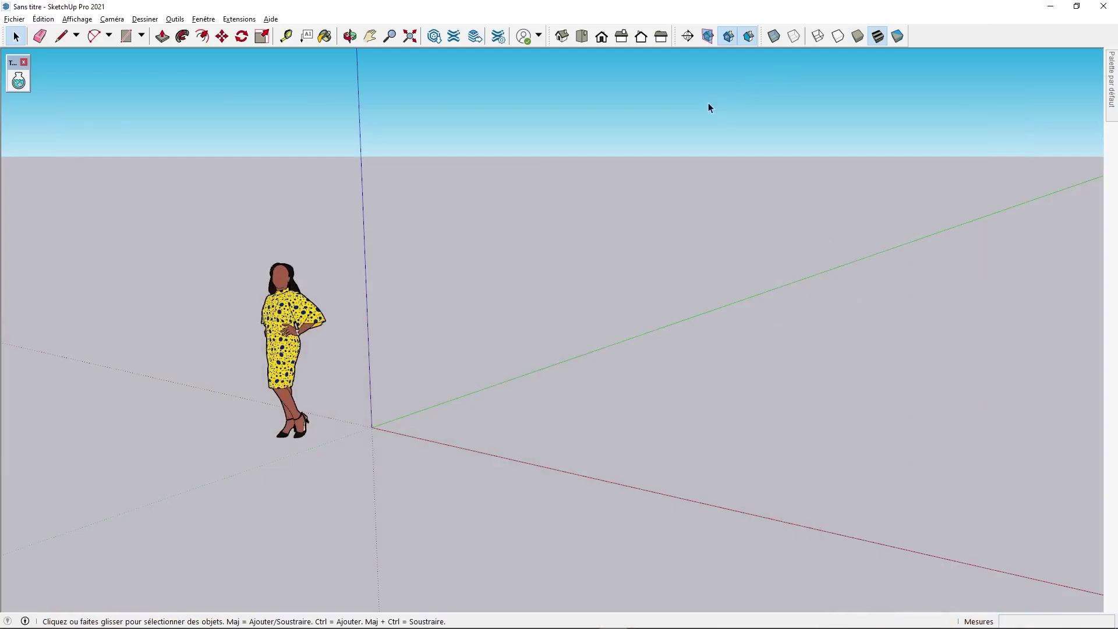
left_click(641, 616)
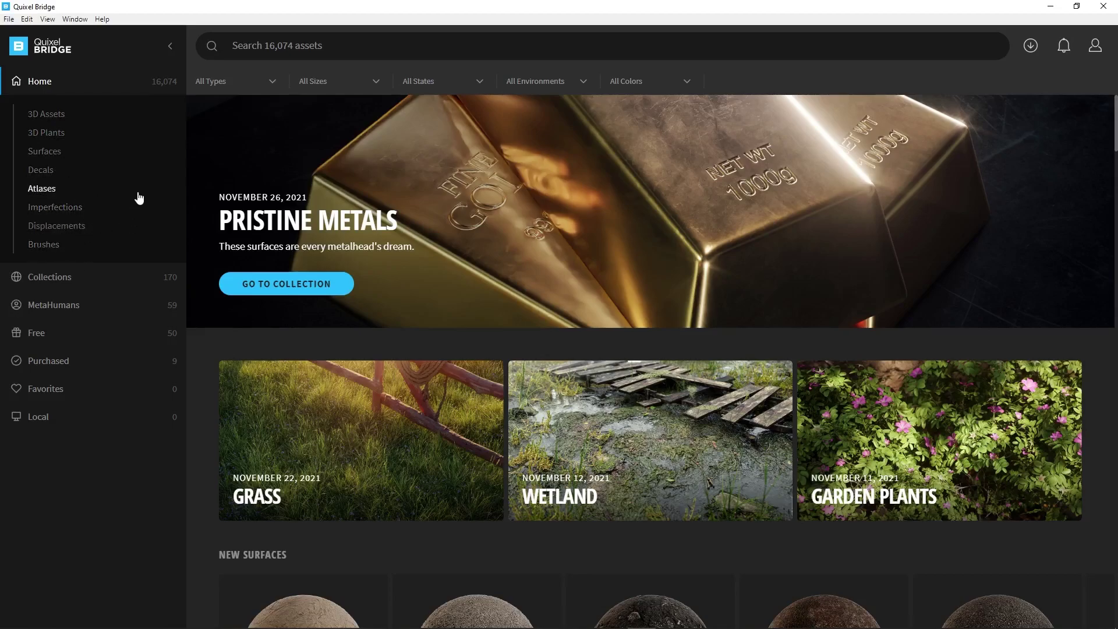
left_click(47, 117)
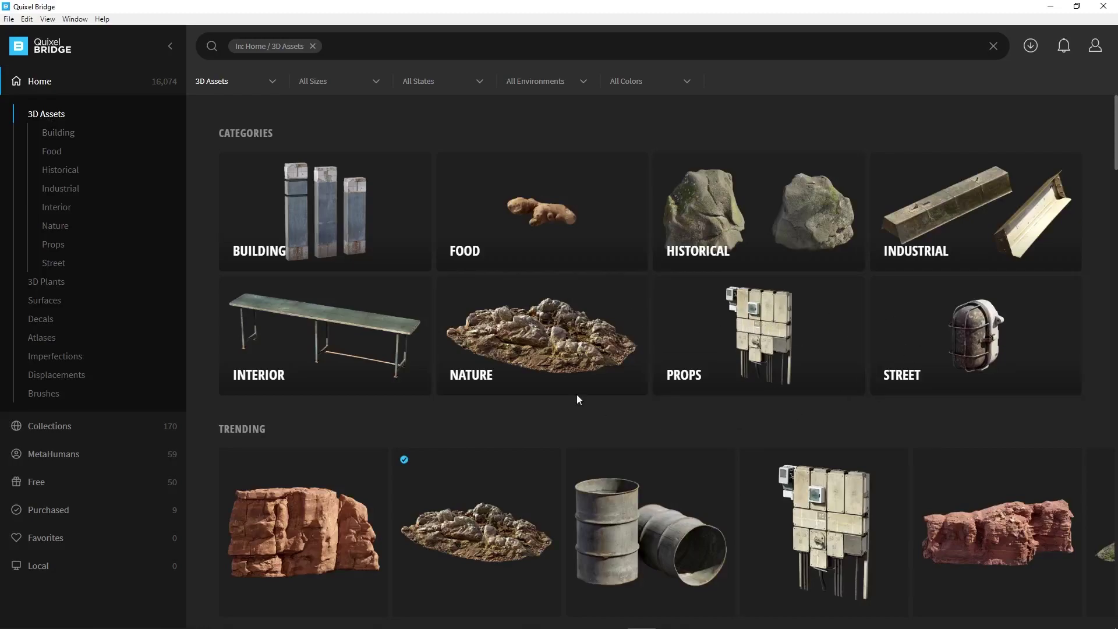
left_click(502, 330)
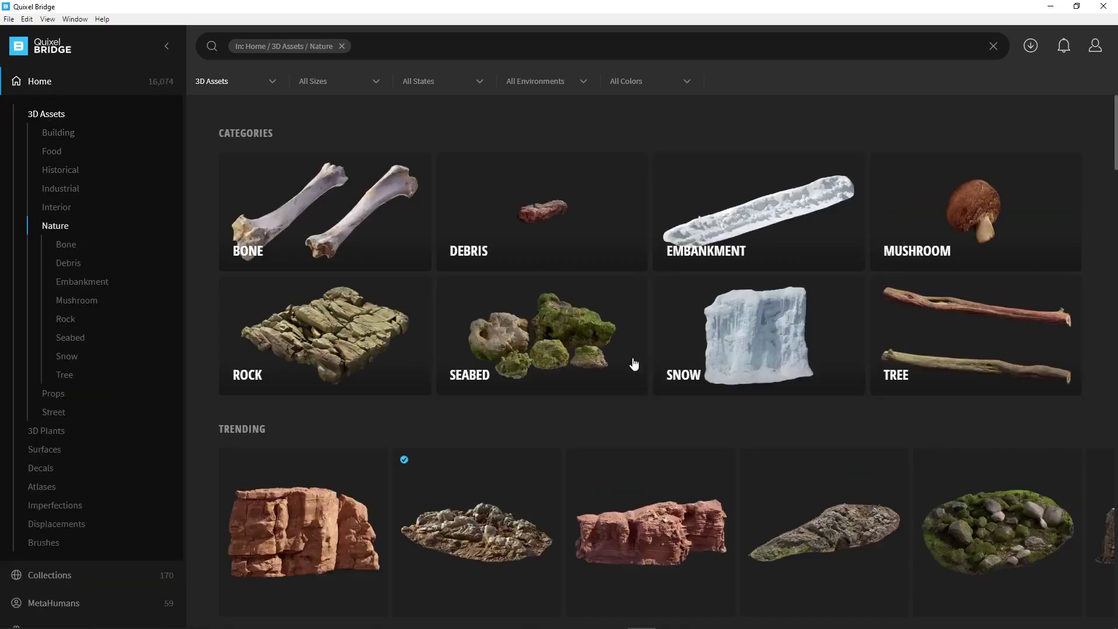
scroll(708, 388, "down", 2)
scroll(708, 388, "down", 2)
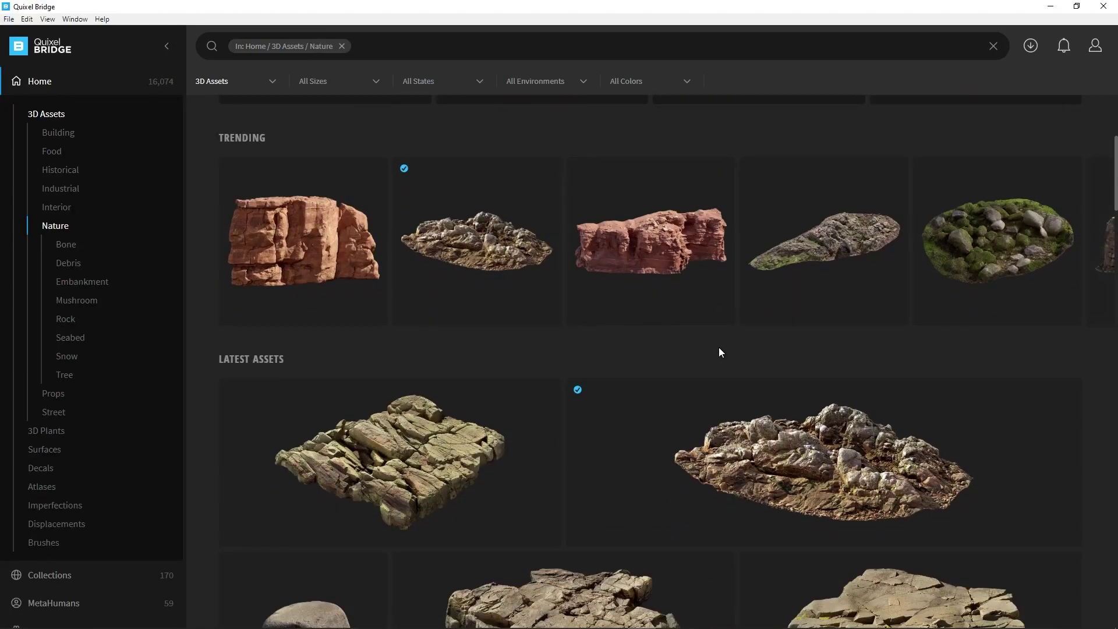
left_click(972, 236)
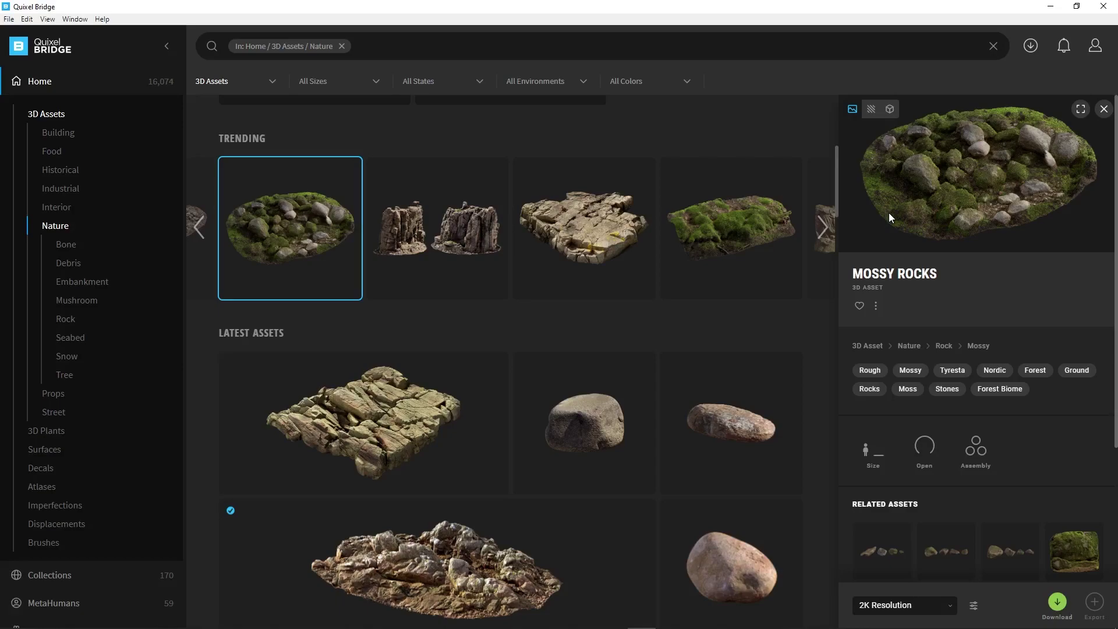
- Examine the Mossy Rocks asset's details, related assets and available download resolutions
scroll(990, 529, "down", 3)
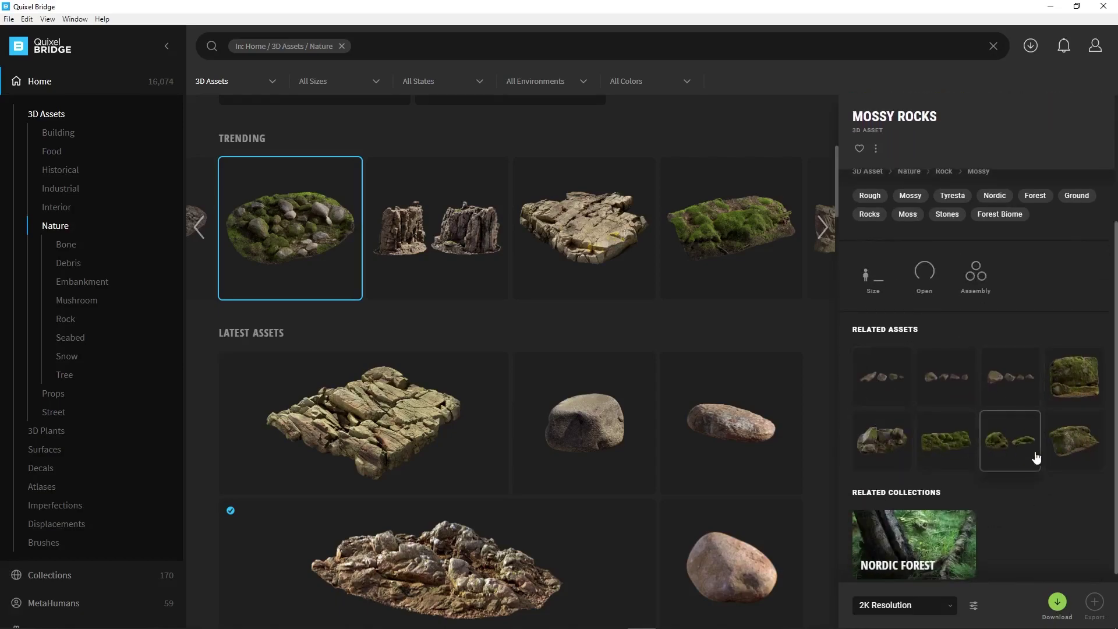
scroll(1017, 471, "up", 3)
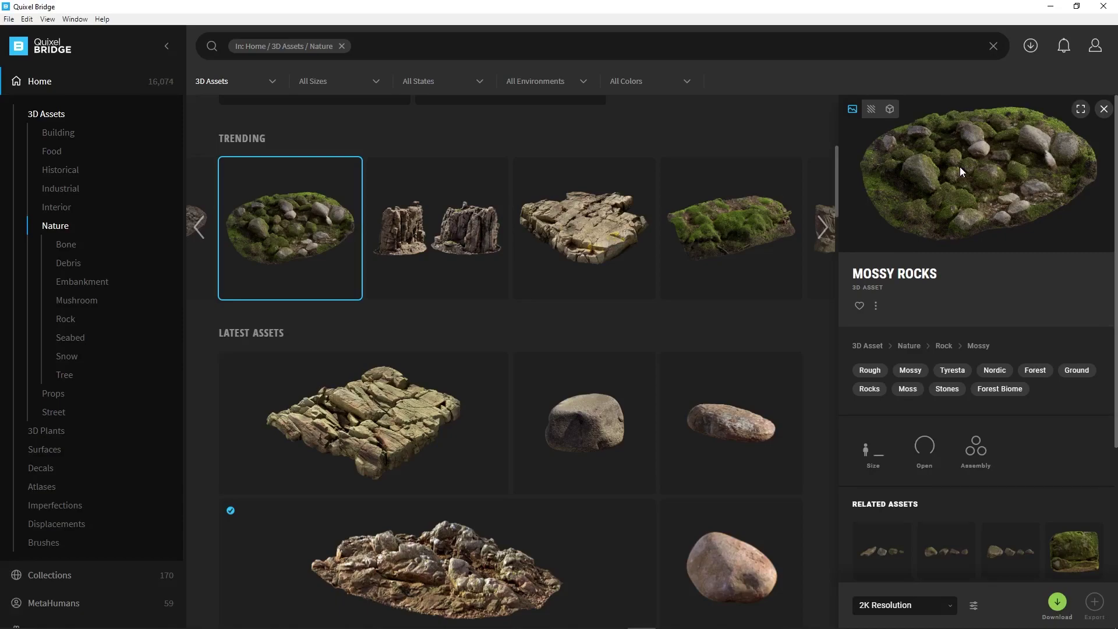
left_click(946, 607)
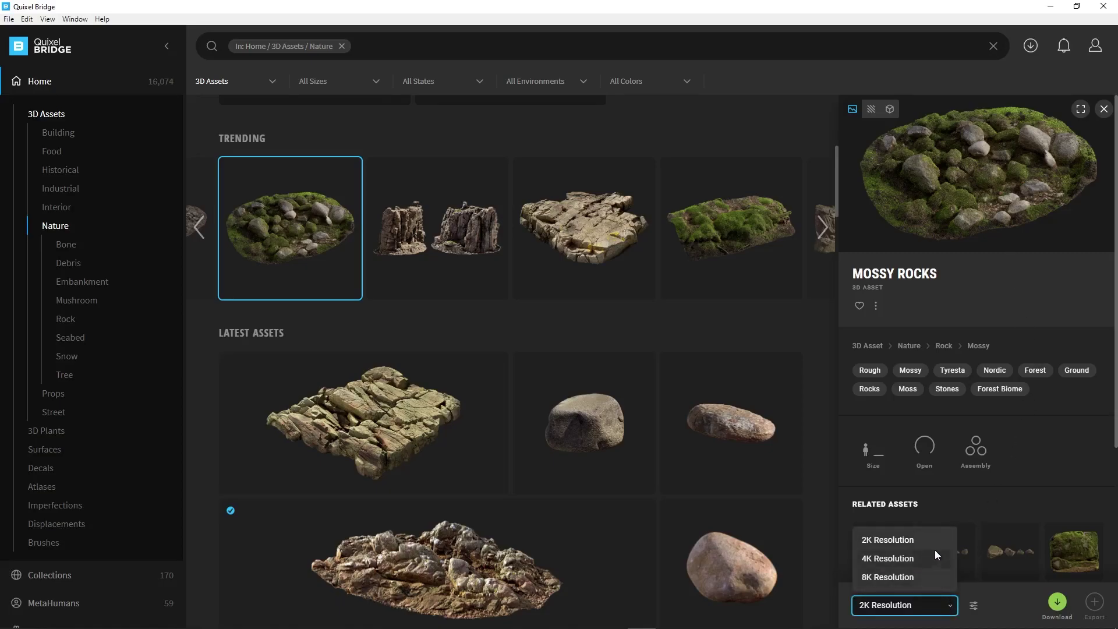
left_click(995, 598)
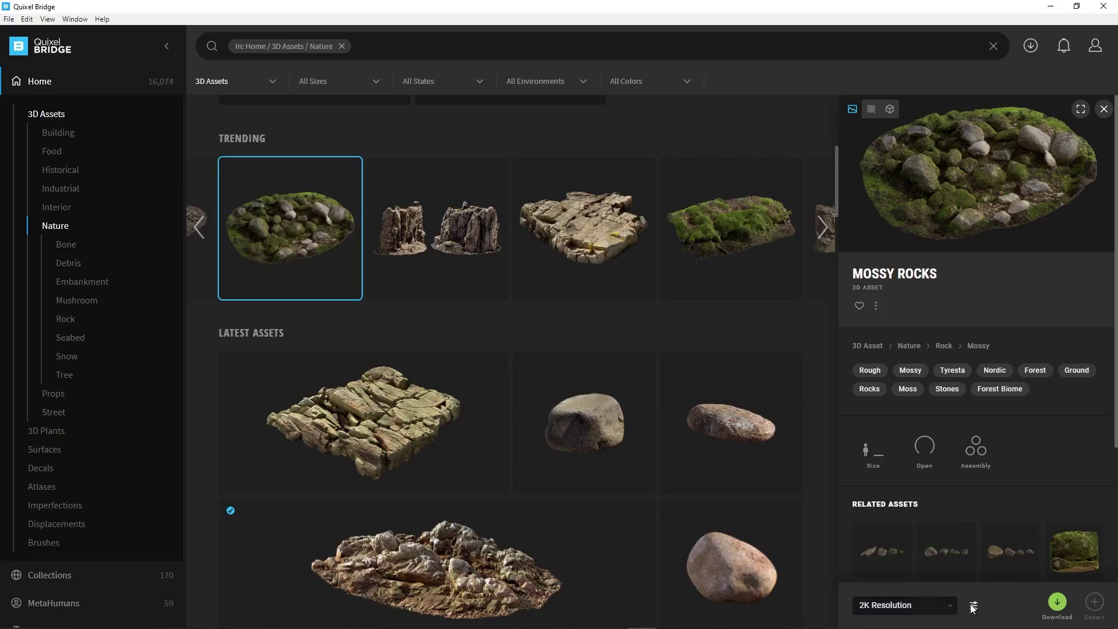
- In the download settings for models, keep only LOD 0 enabled, disabling LOD 1 to LOD 8 and Download all LODs for 3D Plants
left_click(972, 606)
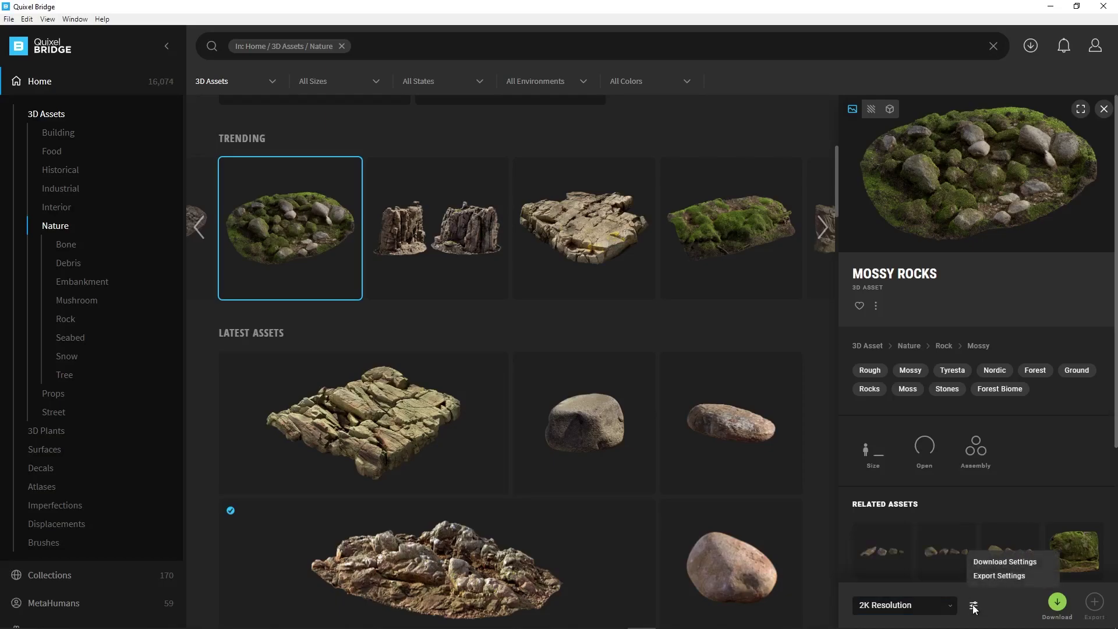
left_click(996, 563)
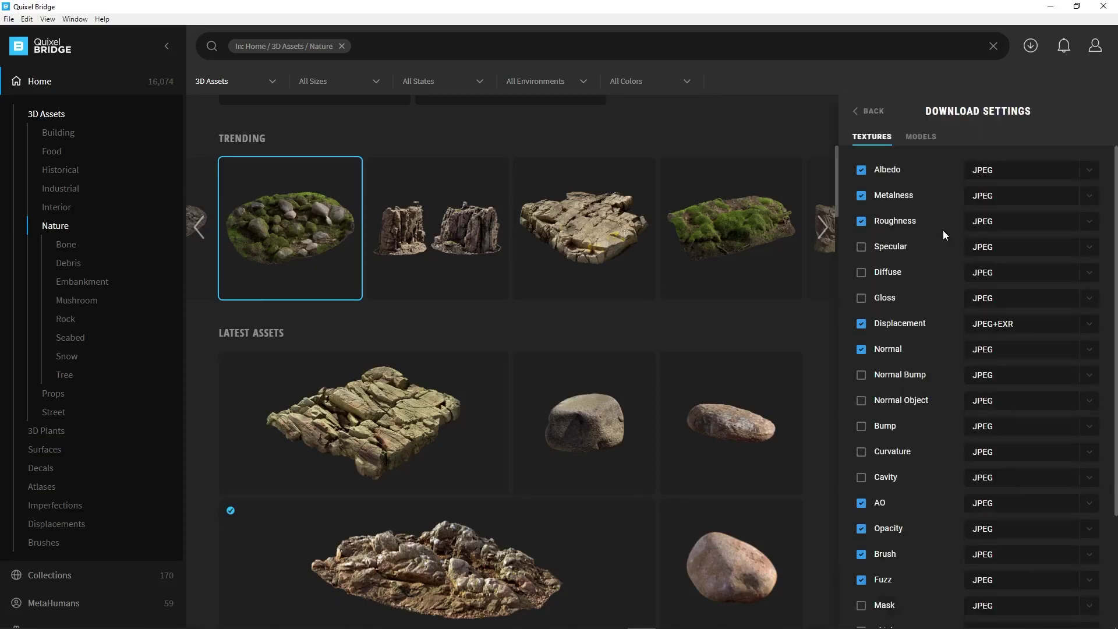
left_click(920, 137)
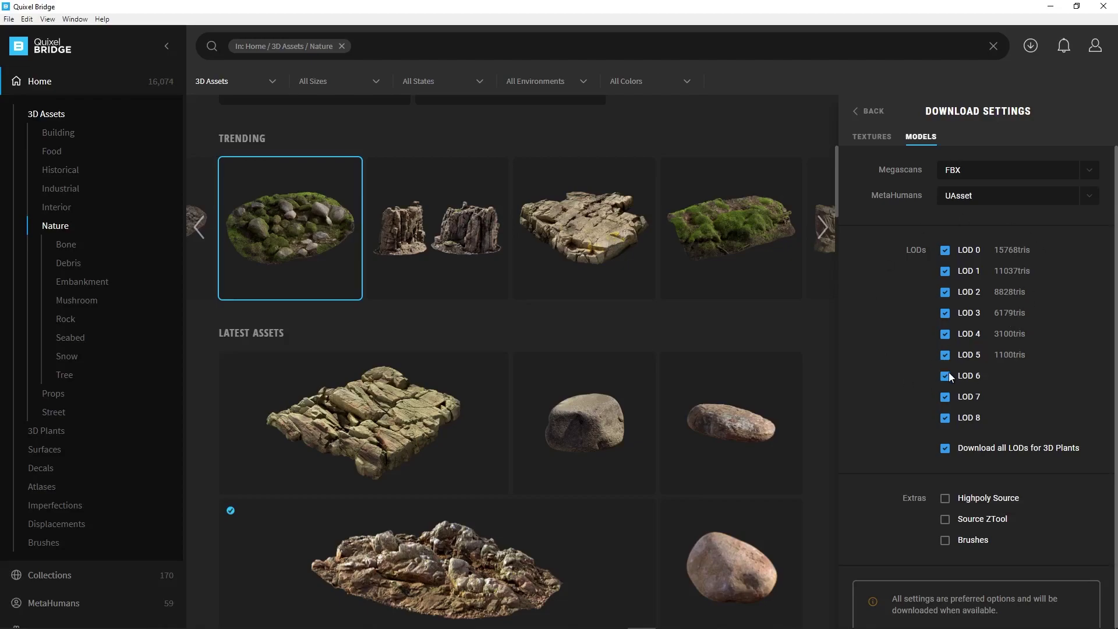
left_click(944, 271)
left_click(945, 292)
left_click(944, 312)
left_click(945, 334)
left_click(944, 355)
left_click(945, 417)
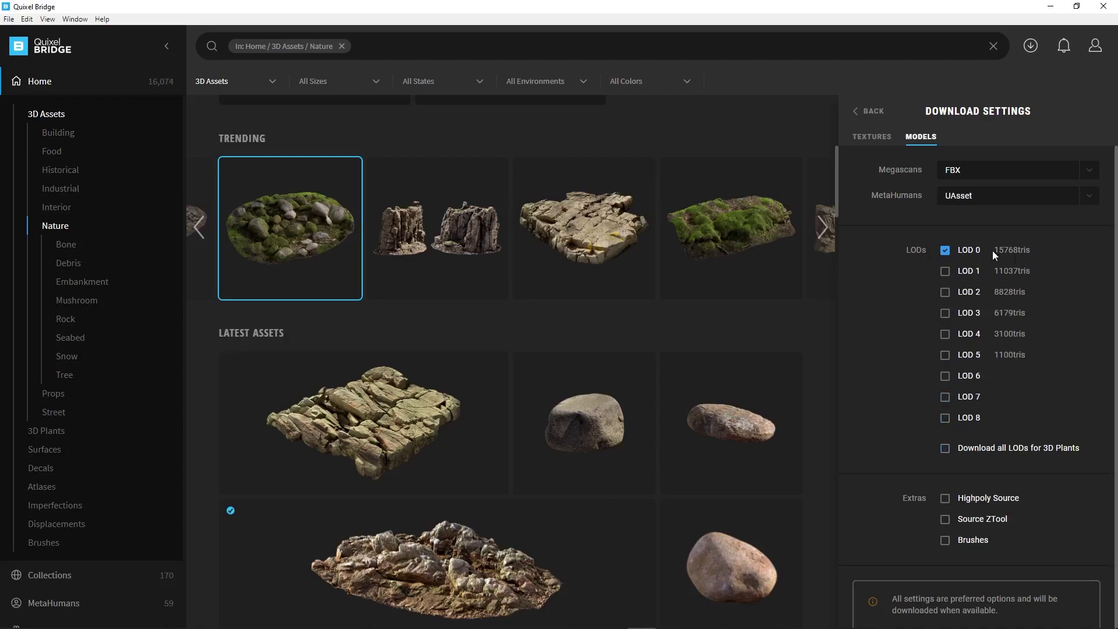
left_click(871, 136)
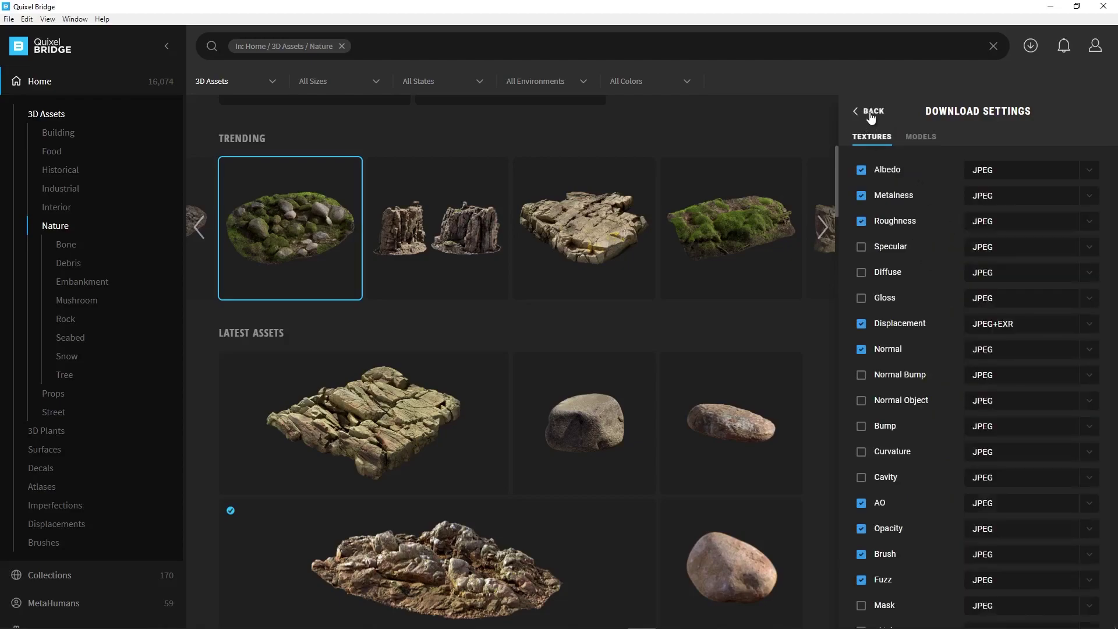
left_click(871, 112)
- Review the available export targets in the Export Settings, leaving Custom Socket Export selected
left_click(974, 605)
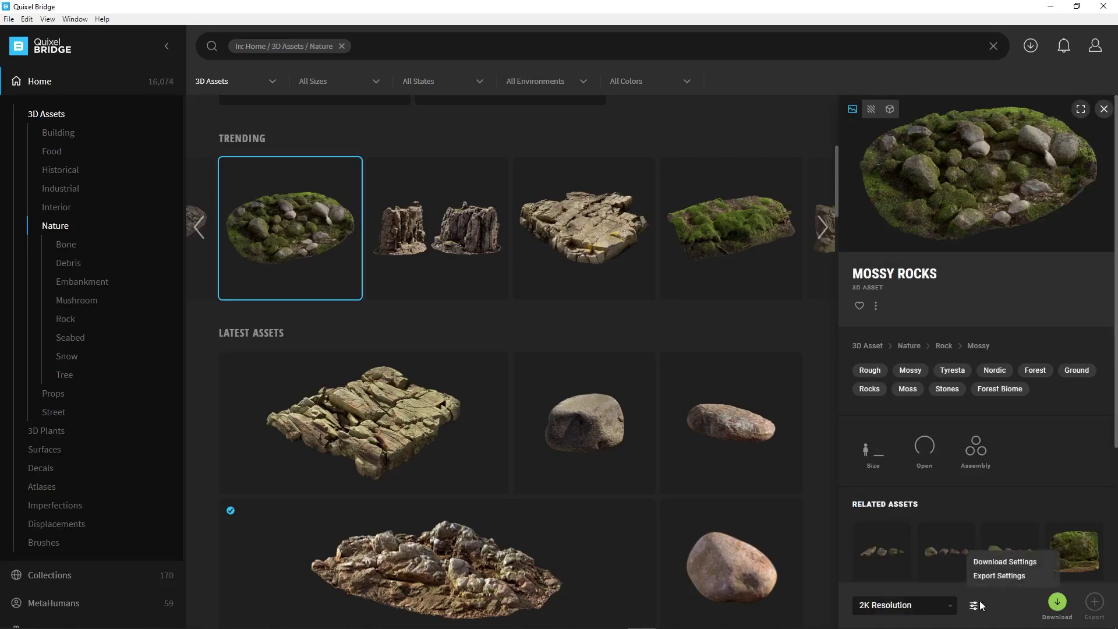
left_click(996, 576)
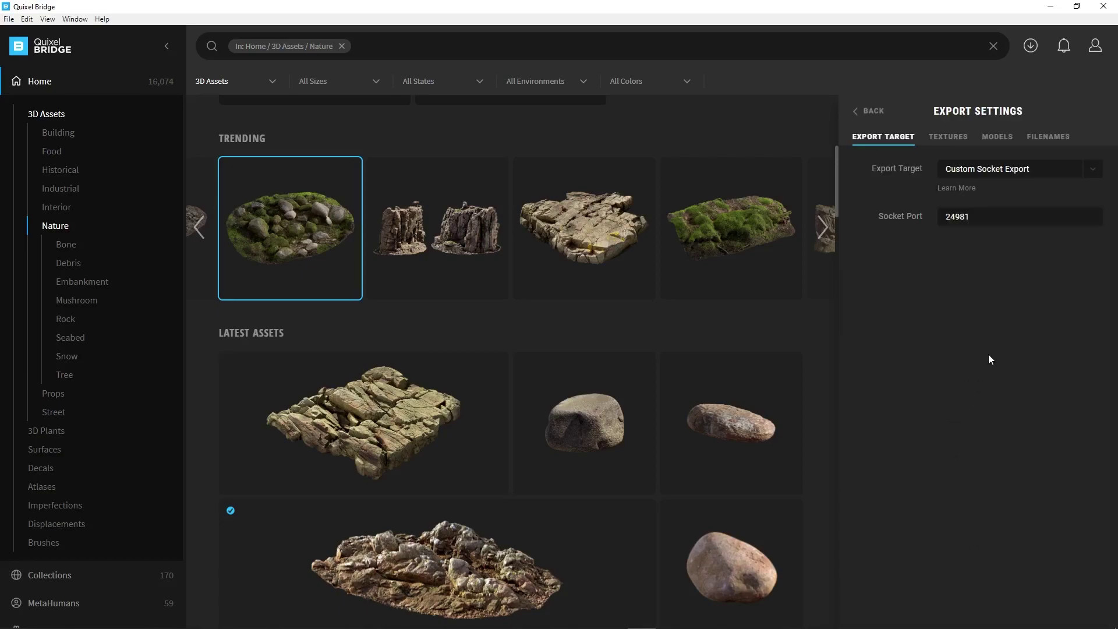
left_click(1092, 169)
scroll(1015, 263, "down", 3)
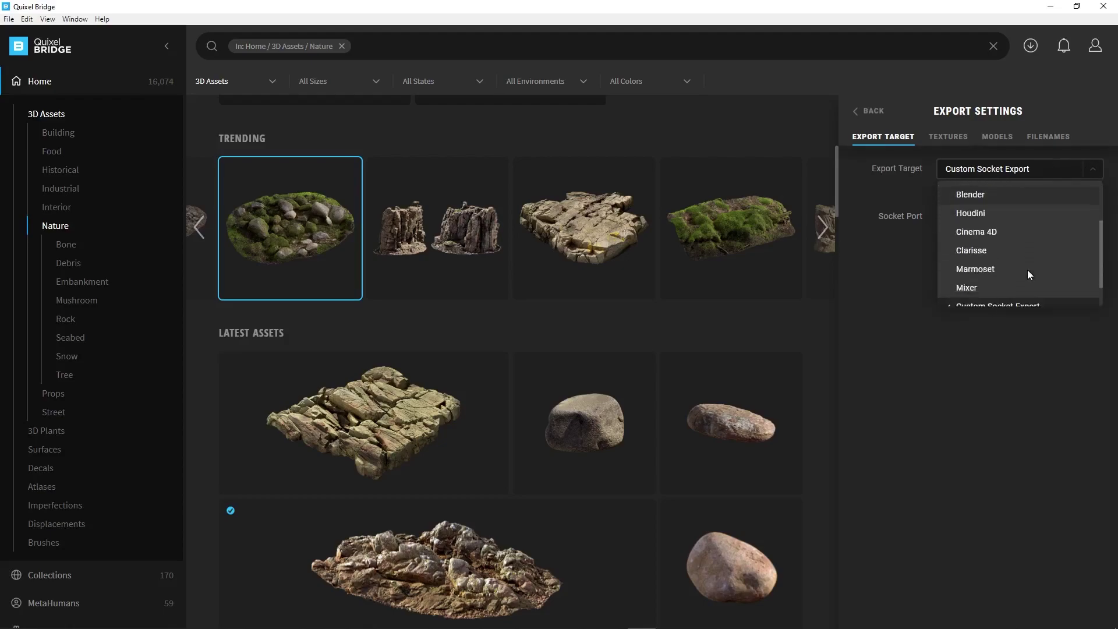
scroll(1032, 282, "up", 3)
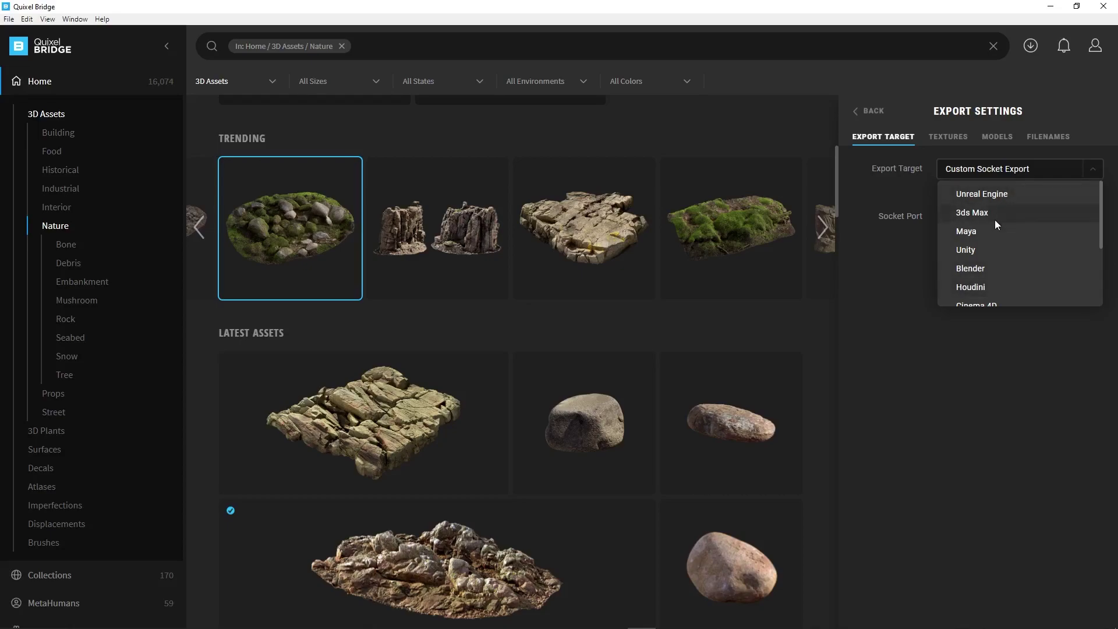
scroll(1043, 233, "down", 3)
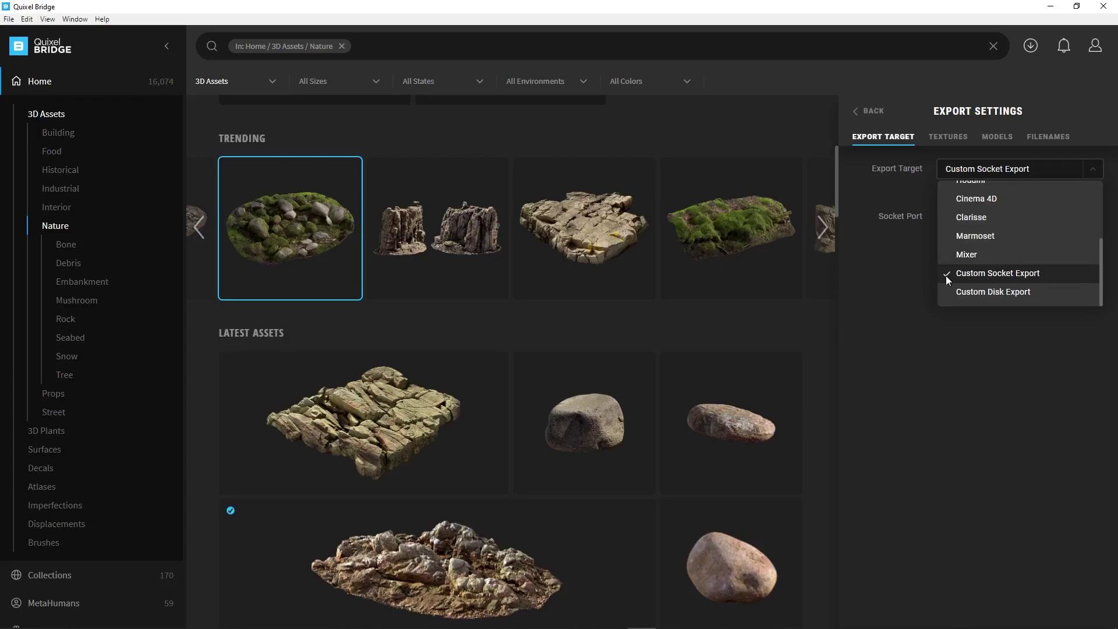
left_click(1093, 169)
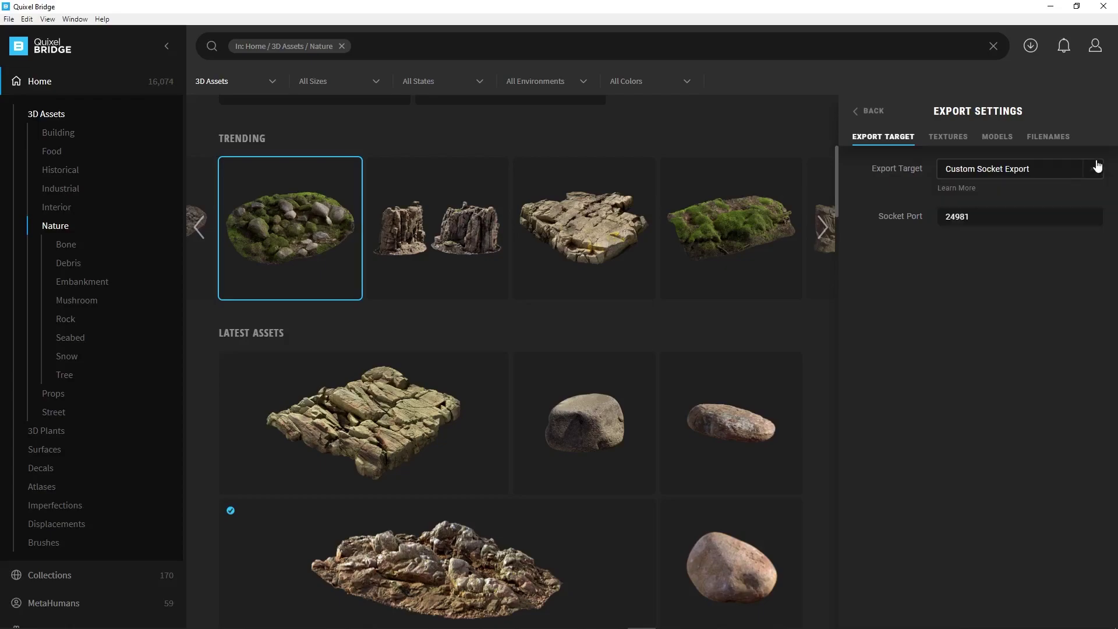
left_click(868, 110)
- Reopen the Mossy Rocks Export Settings, switch to SketchUp and launch Transmutr
left_click(973, 606)
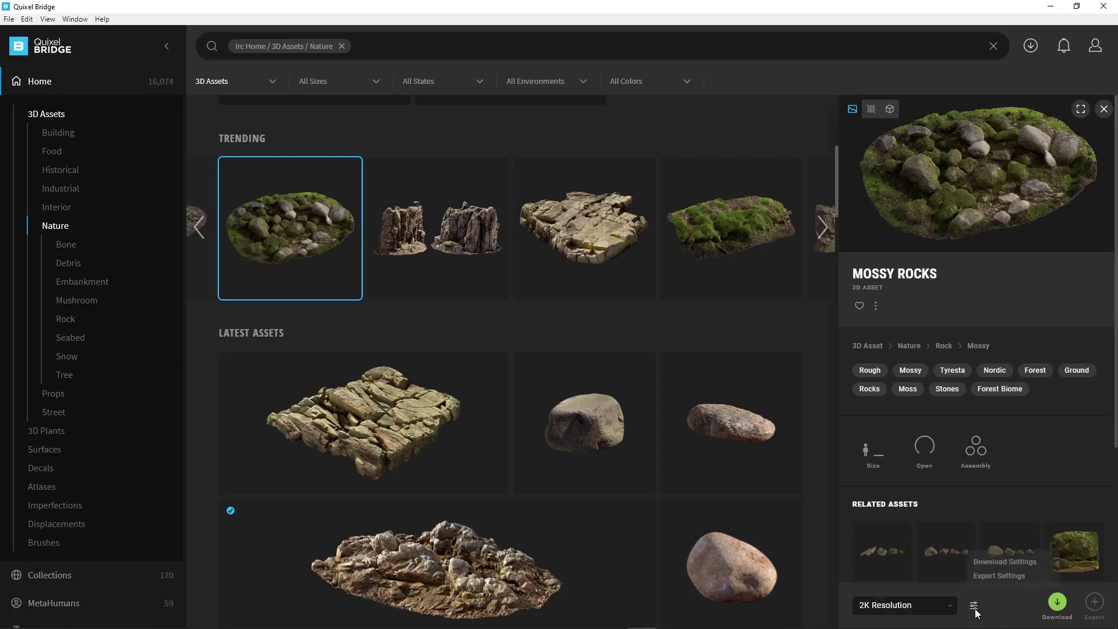
left_click(989, 577)
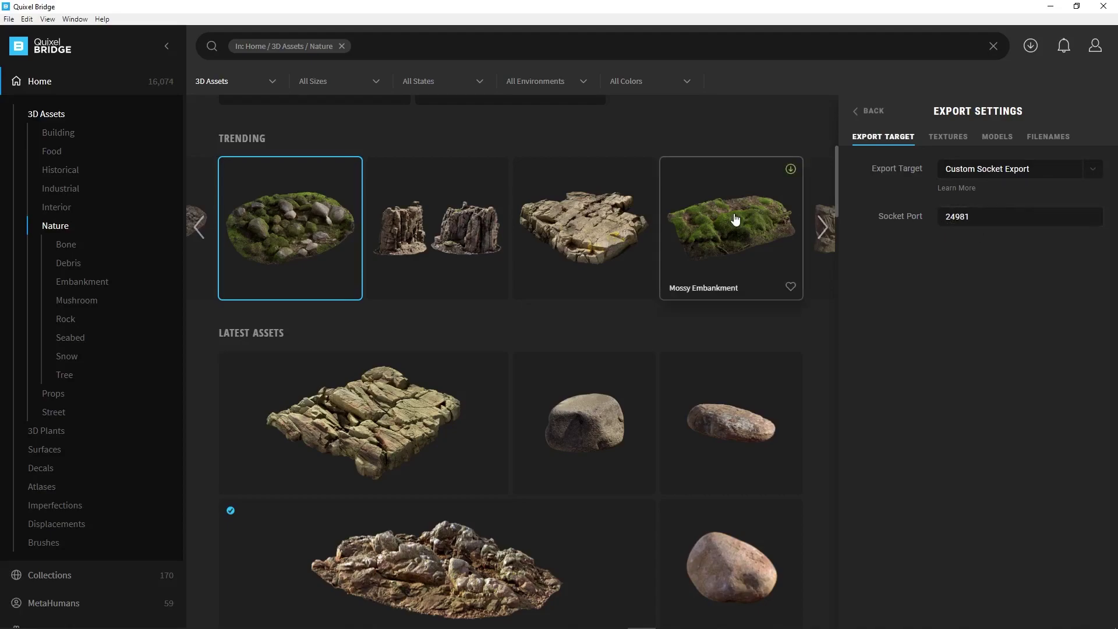
key("alt+Tab")
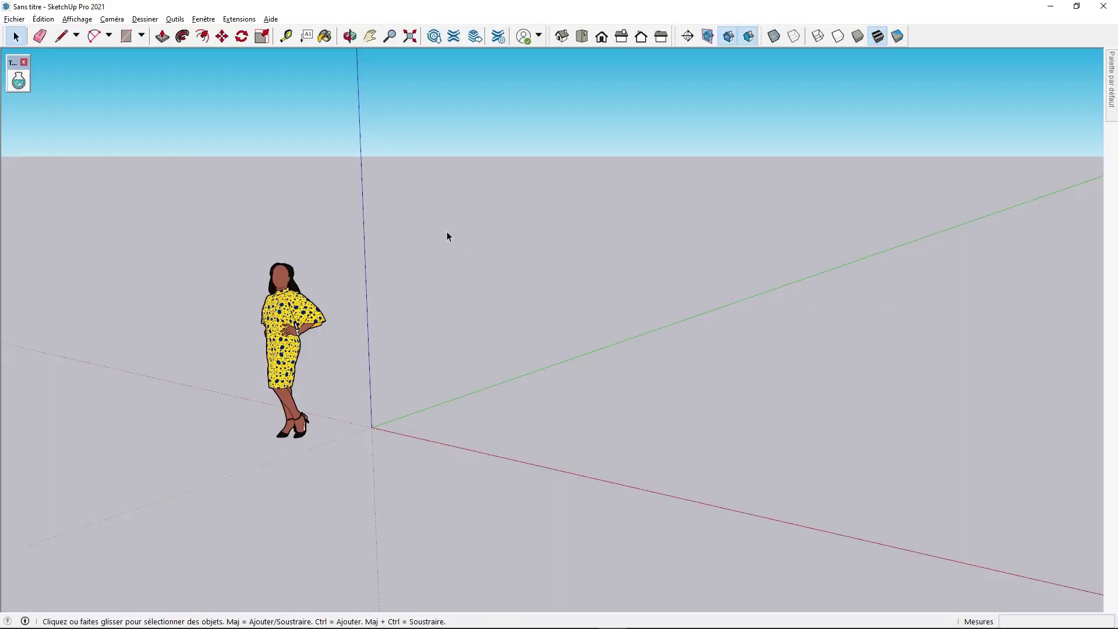
left_click(18, 82)
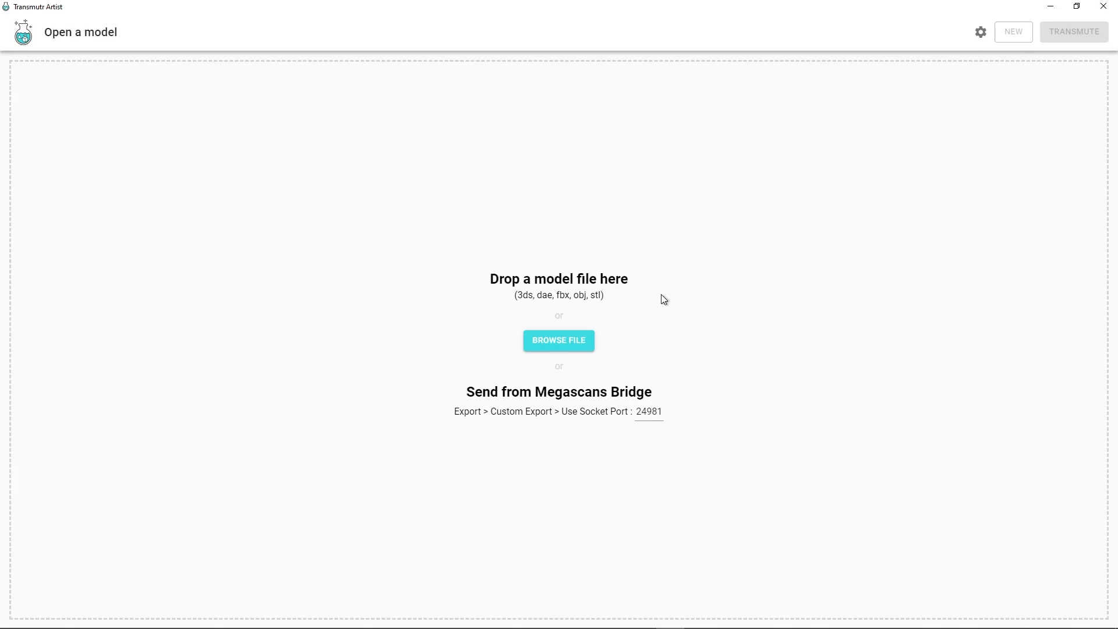
- Compare Transmutr's Megascans Bridge socket port with the Custom Socket Export port in Quixel Bridge
mouse_move(467, 384)
mouse_move(612, 420)
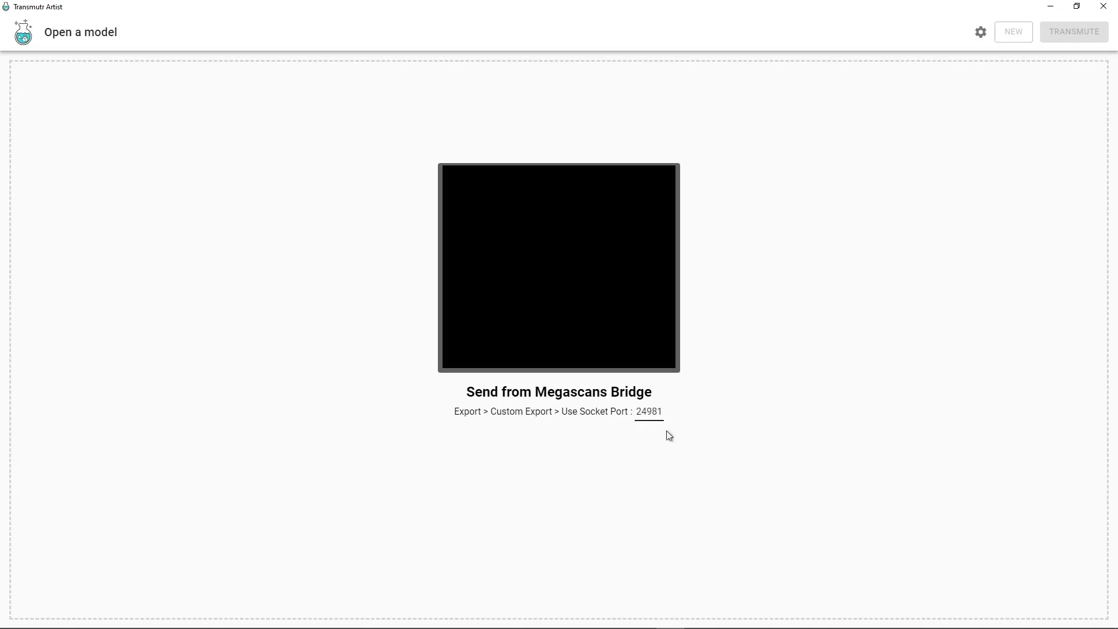
key("alt+Tab")
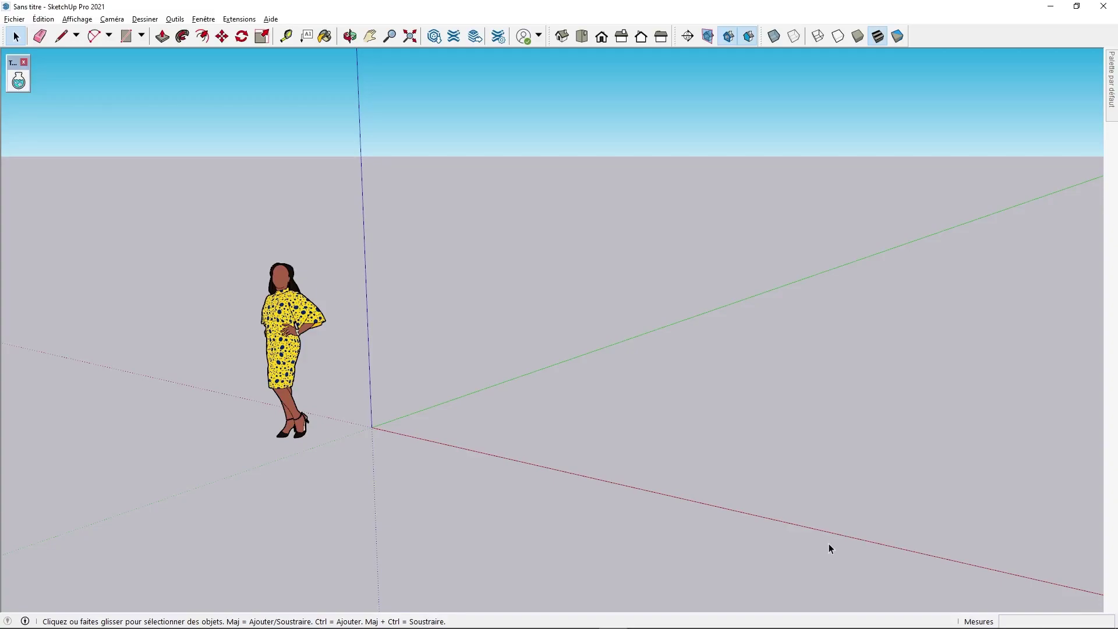
key("alt+Tab")
key("Tab")
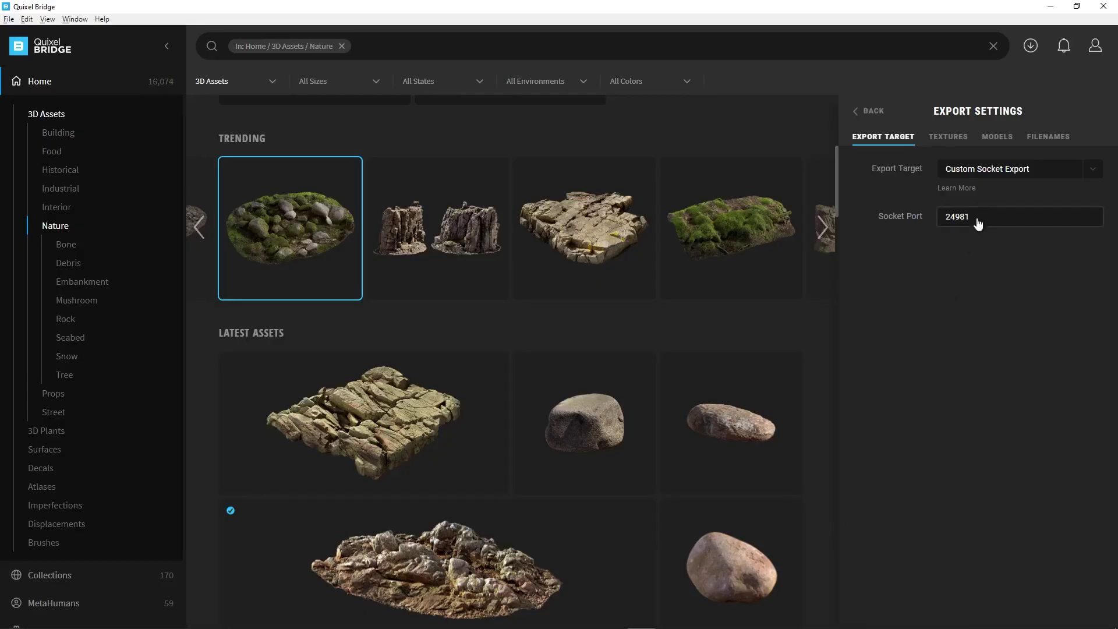
key("alt+Tab")
key("Tab")
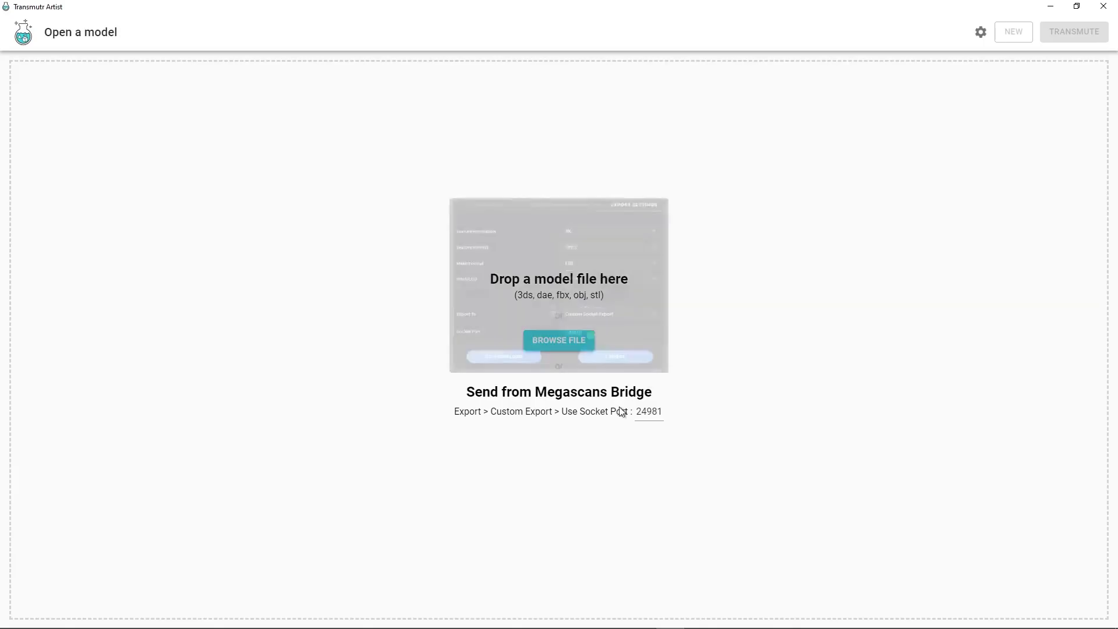
key("alt+Tab")
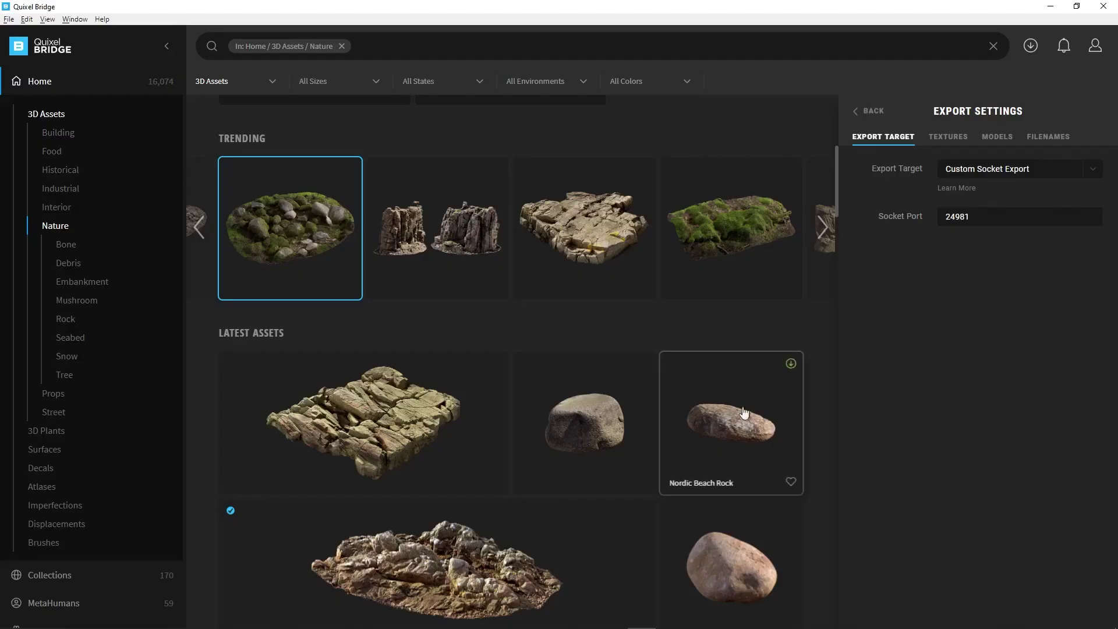
- Download the Mossy Rocks asset at 2K resolution and export it through the custom socket to Transmutr
left_click(869, 109)
left_click(1057, 602)
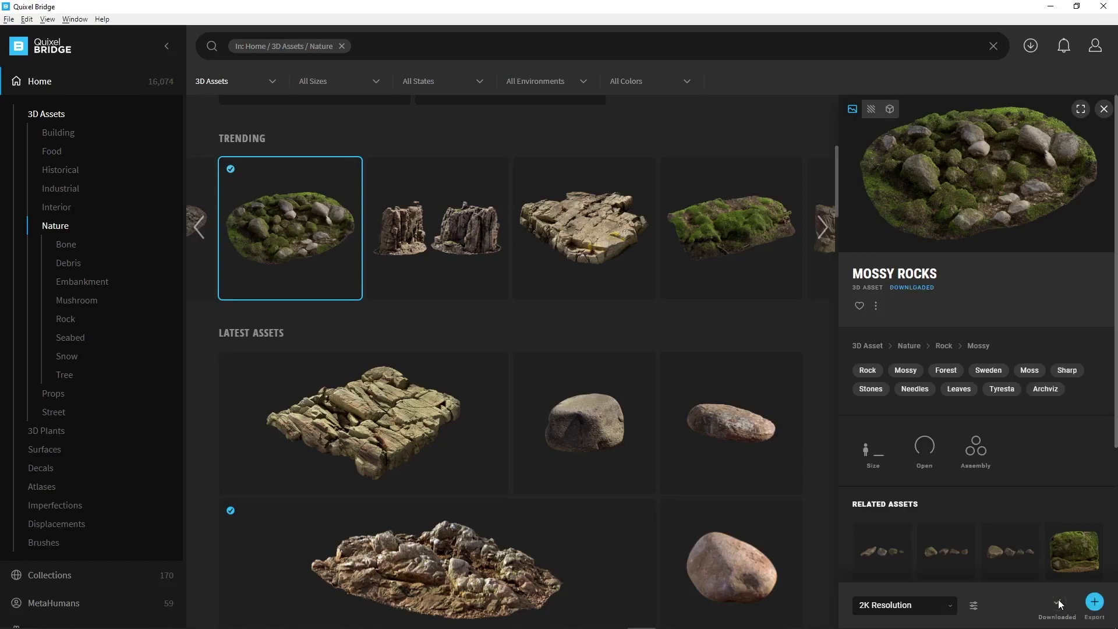
left_click(1095, 602)
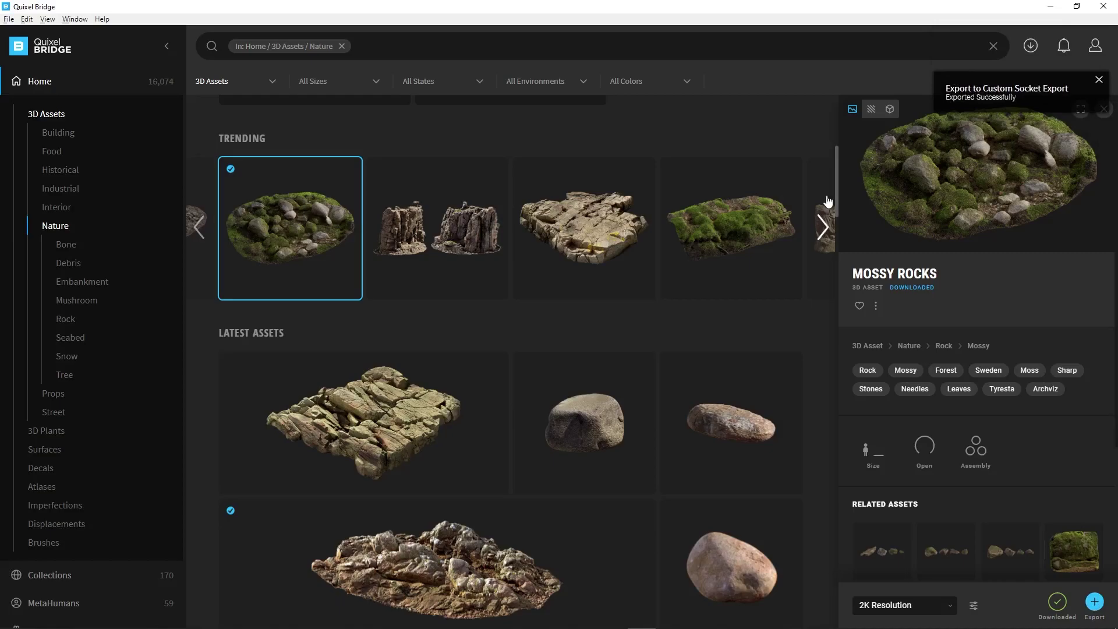
key("alt+Tab")
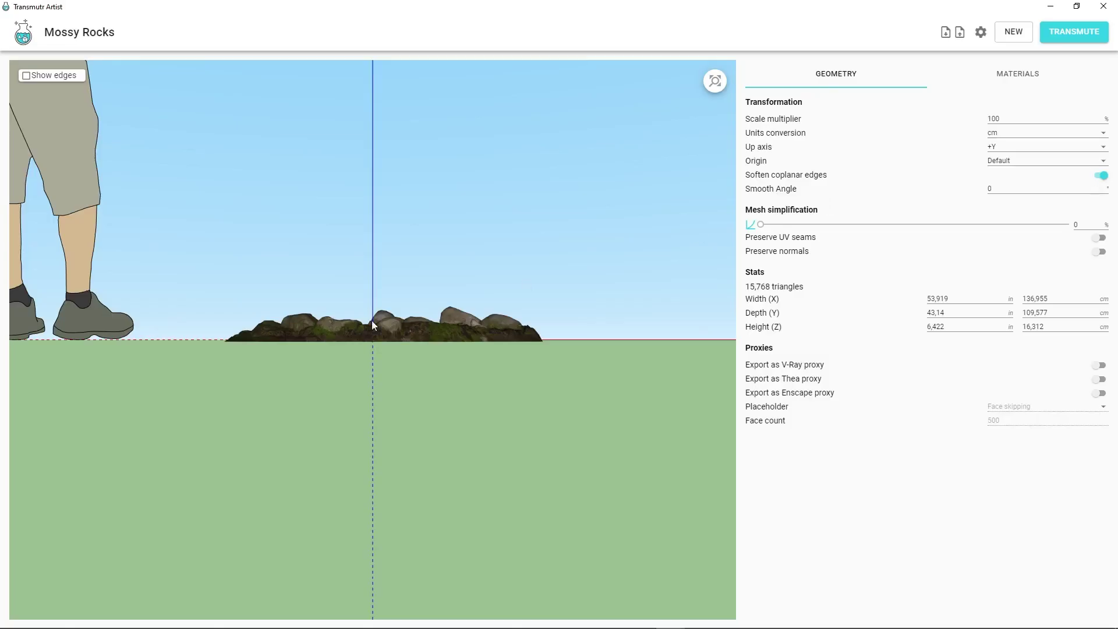
- Show the mesh edges on the Mossy Rocks preview to inspect its triangulation
left_click_drag(348, 330, 196, 265)
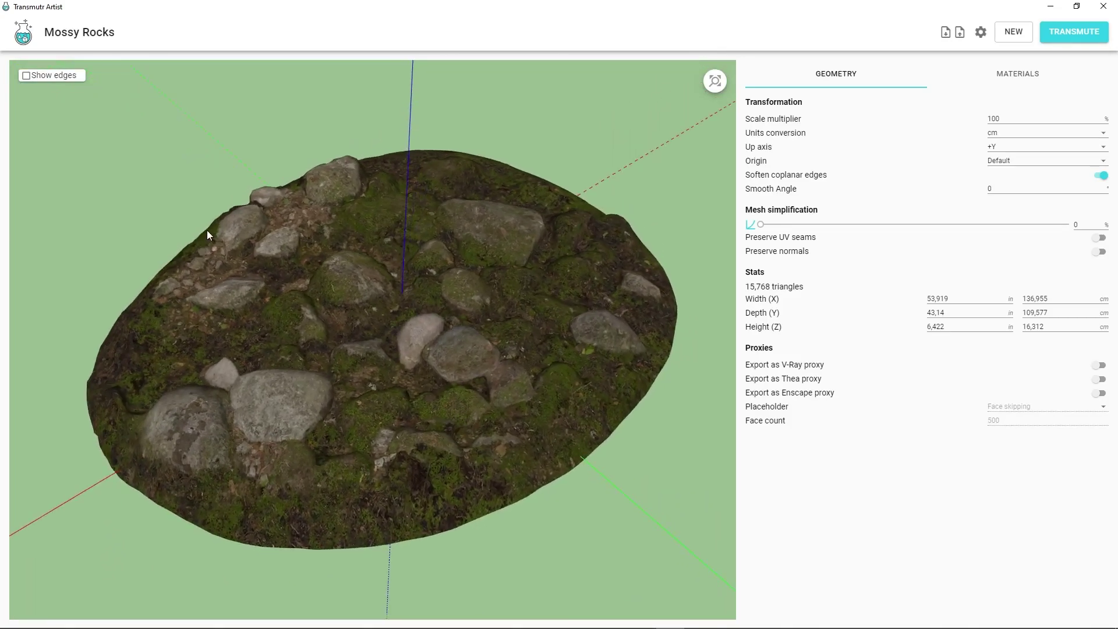
left_click(26, 75)
left_click(26, 76)
left_click(25, 76)
left_click_drag(304, 266, 448, 348)
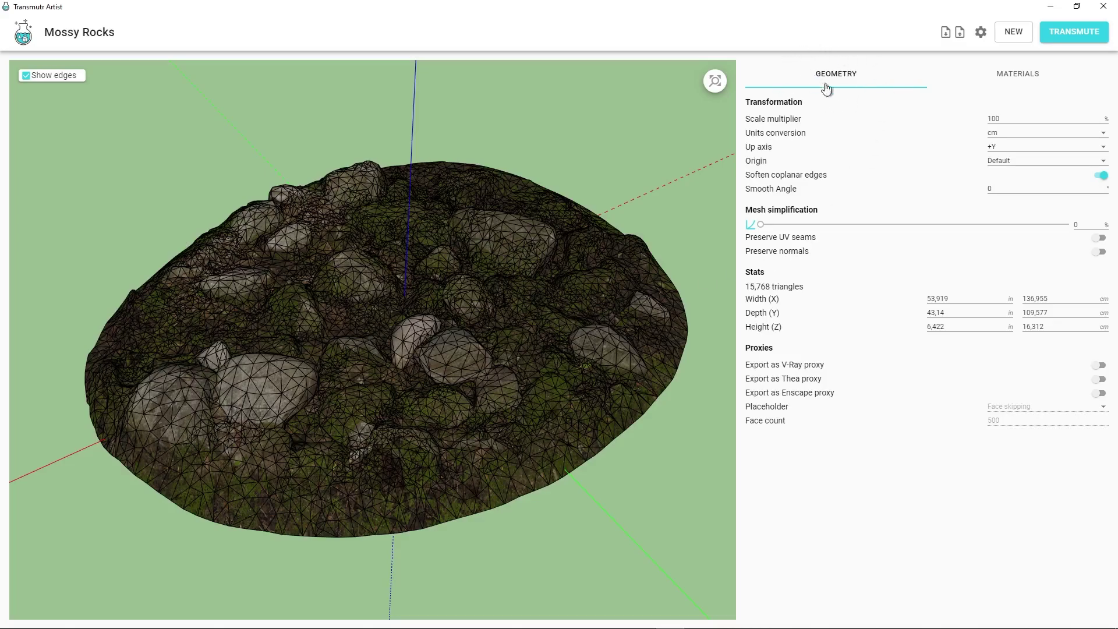
- Set the mesh simplification of the Mossy Rocks model to 50 %
left_click_drag(746, 286, 766, 236)
double_click(1076, 224)
type("50")
key("Return")
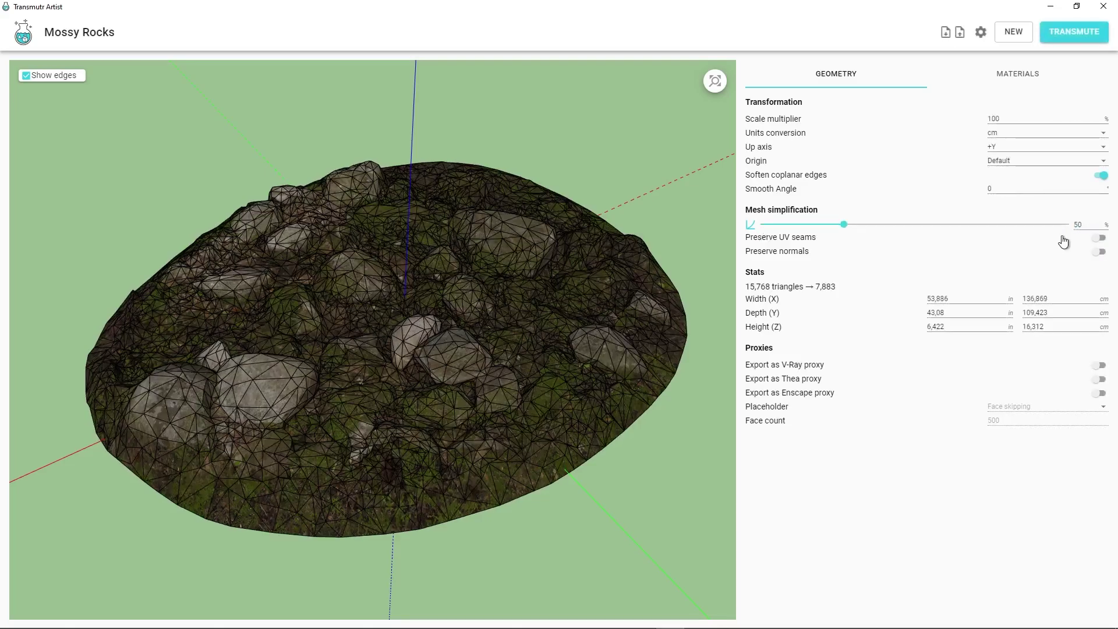
left_click_drag(376, 347, 223, 211)
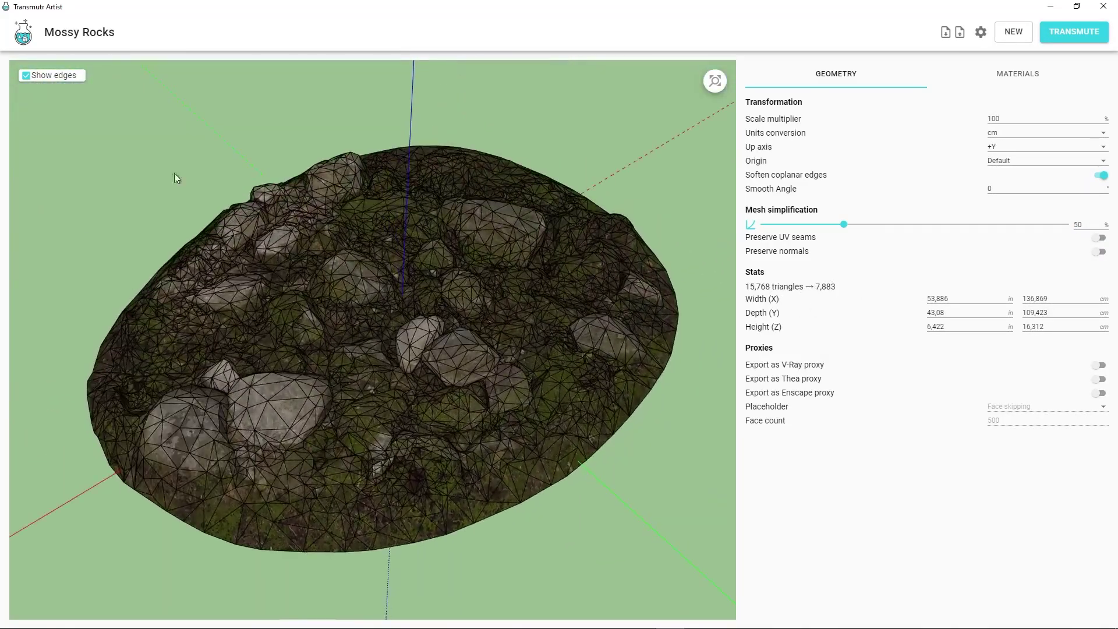
- Hide the mesh edges and inspect the textured, simplified rocks from several angles
left_click(26, 76)
left_click_drag(35, 99, 239, 301)
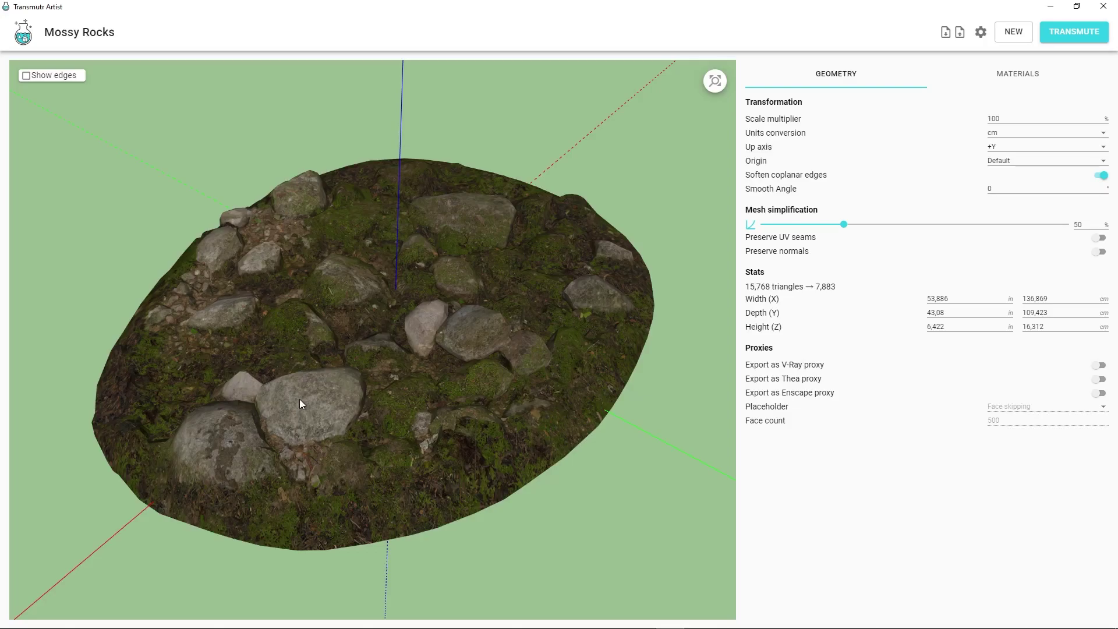
mouse_move(326, 332)
left_mouse_down()
mouse_move(392, 328)
mouse_move(505, 348)
mouse_move(419, 382)
mouse_move(323, 309)
mouse_move(310, 325)
left_mouse_up()
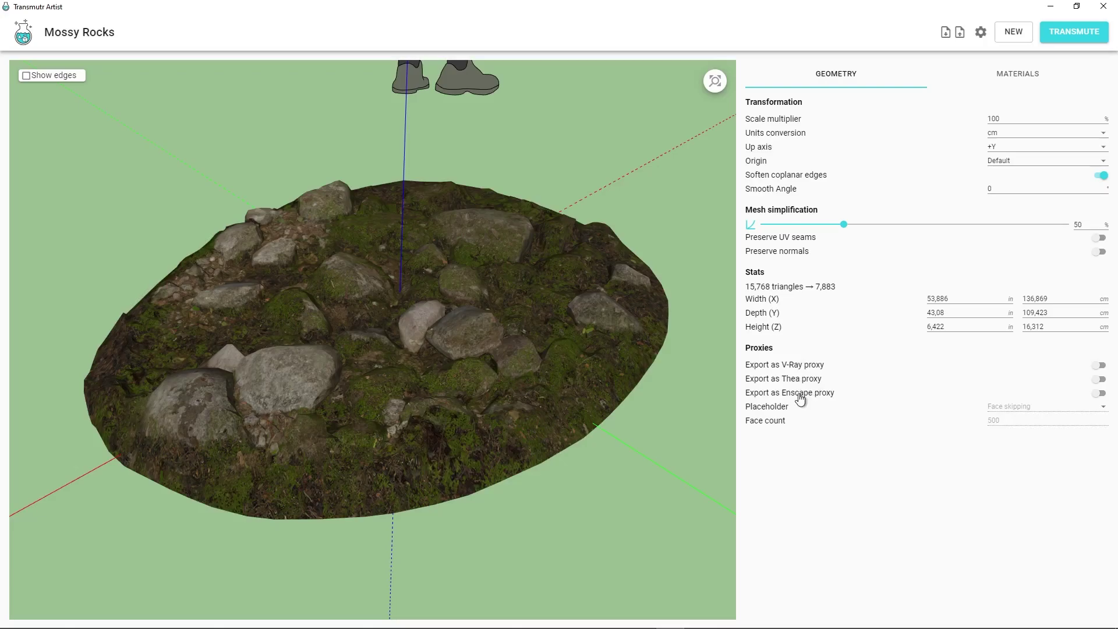
- Review the render engines listed for the exported Mossy Rocks material and return to the geometry settings
left_click(1005, 82)
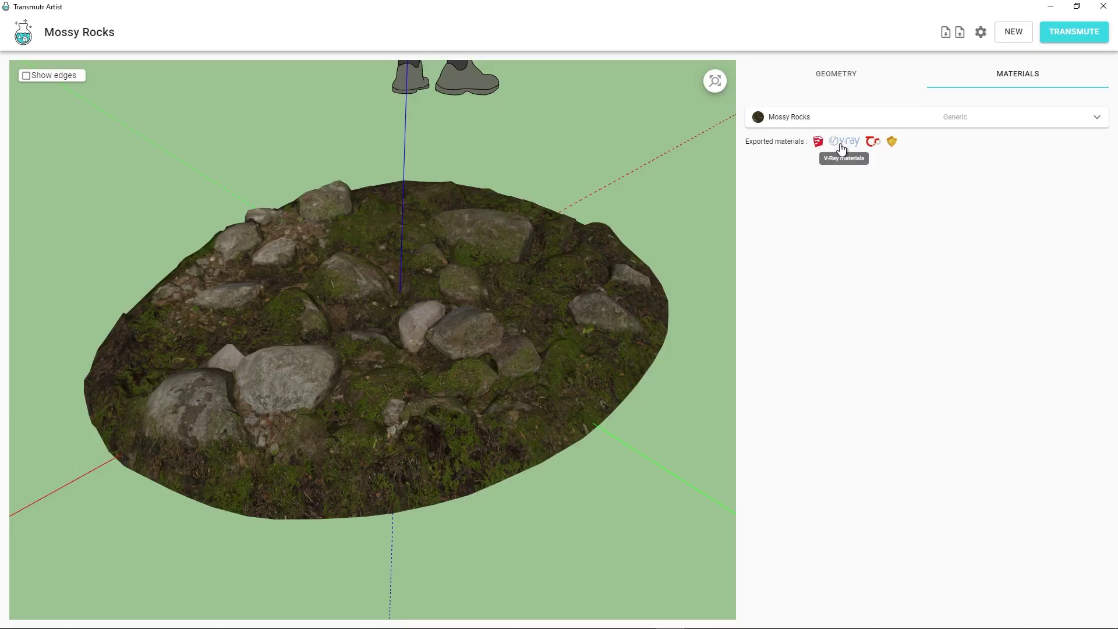
left_click_drag(366, 298, 369, 334)
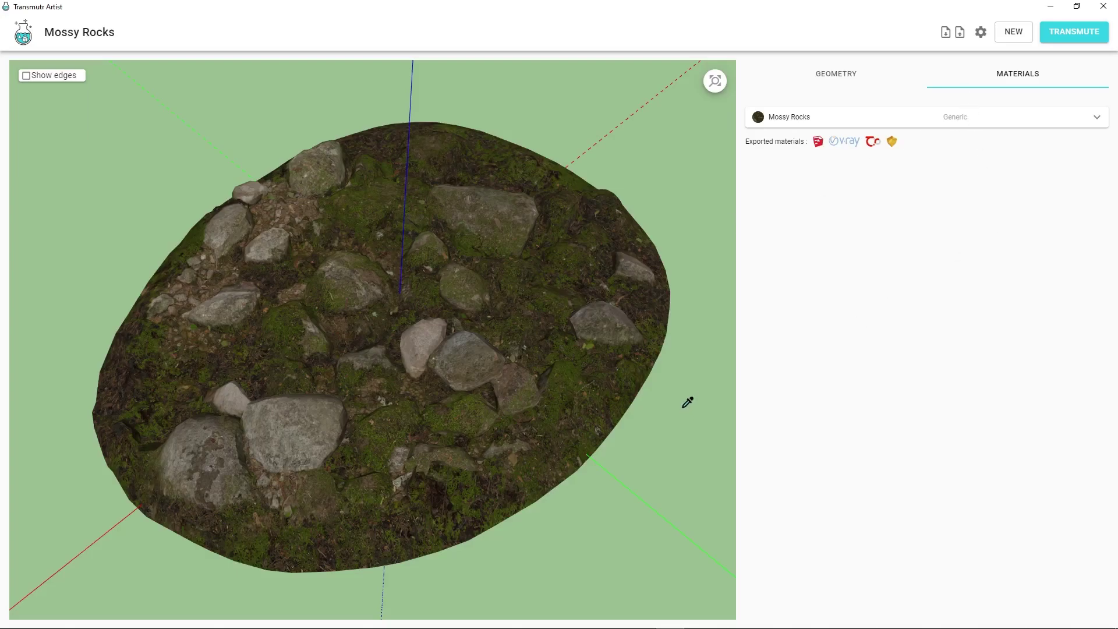
middle_click_drag(442, 447, 743, 204)
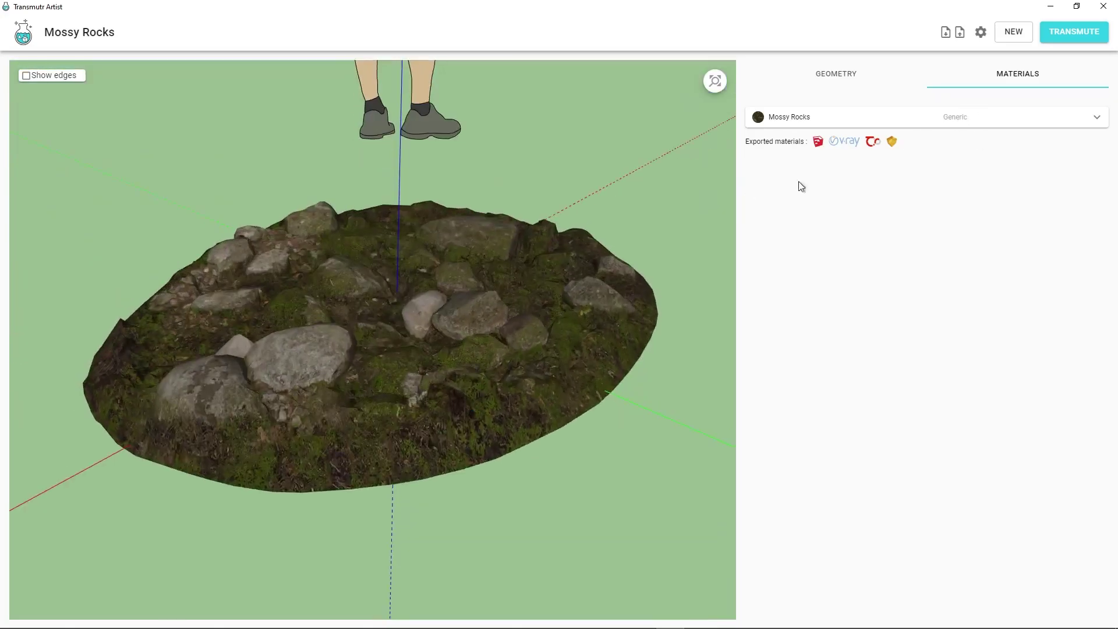
left_click(837, 77)
mouse_move(338, 306)
middle_mouse_down()
mouse_move(333, 383)
mouse_move(479, 379)
mouse_move(652, 239)
middle_mouse_up()
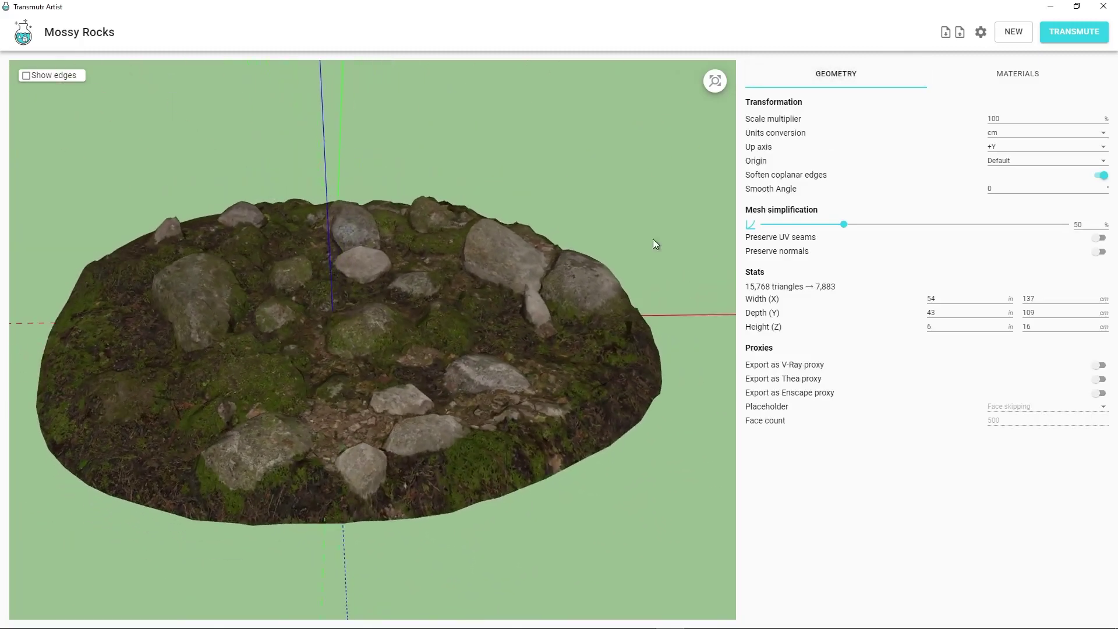
- Transmute the model into a SketchUp file named Mossy Rocks.skp in the SKP Files folder
left_click(1074, 33)
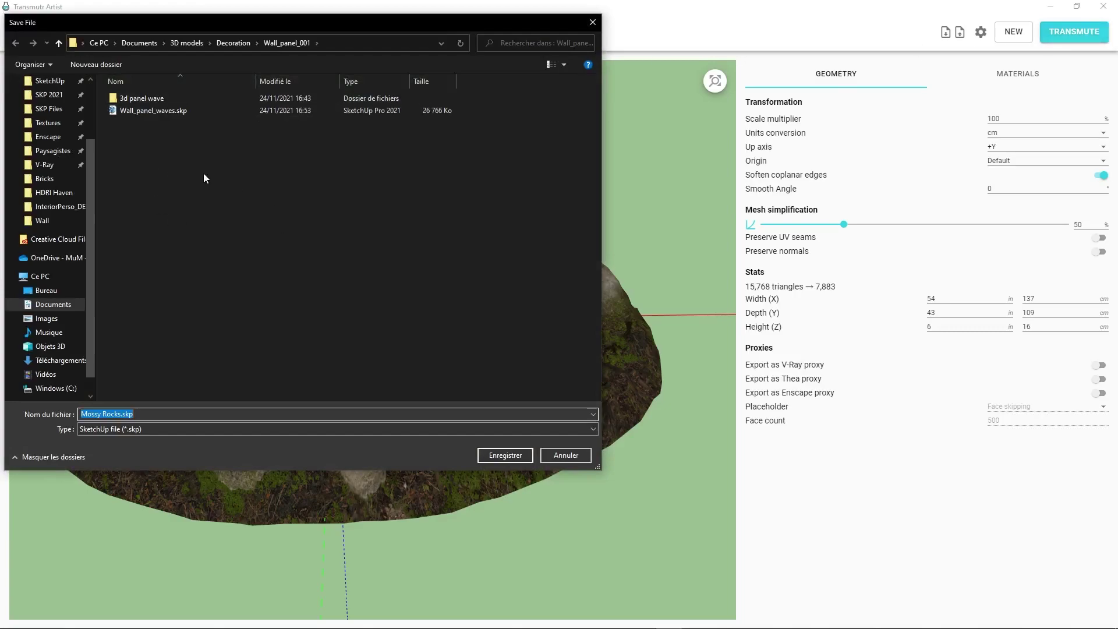
left_click(49, 108)
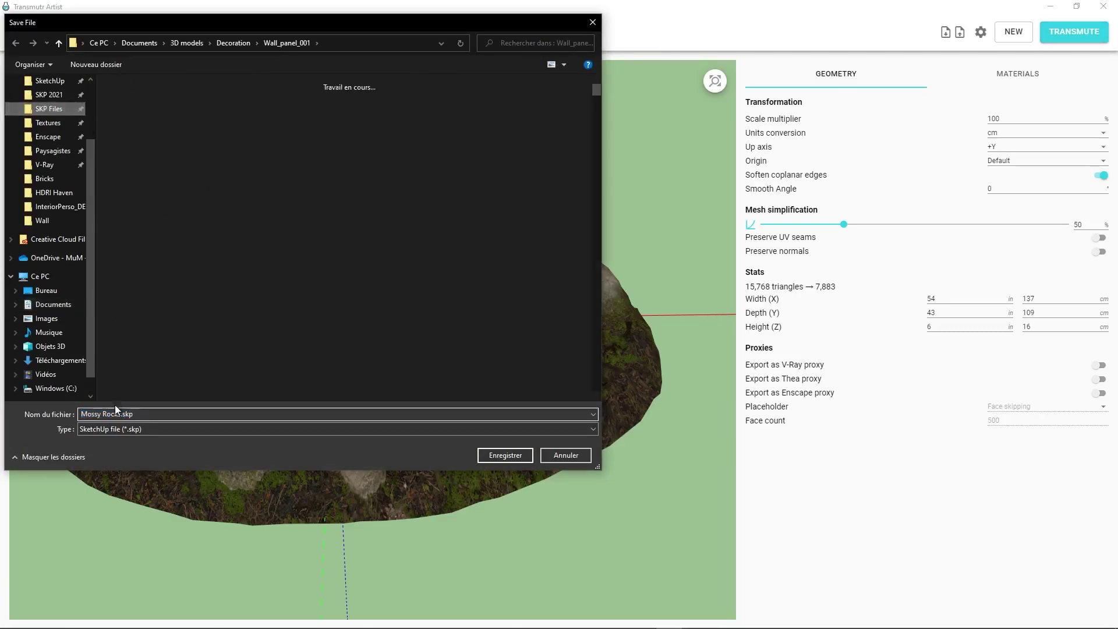
left_click(505, 454)
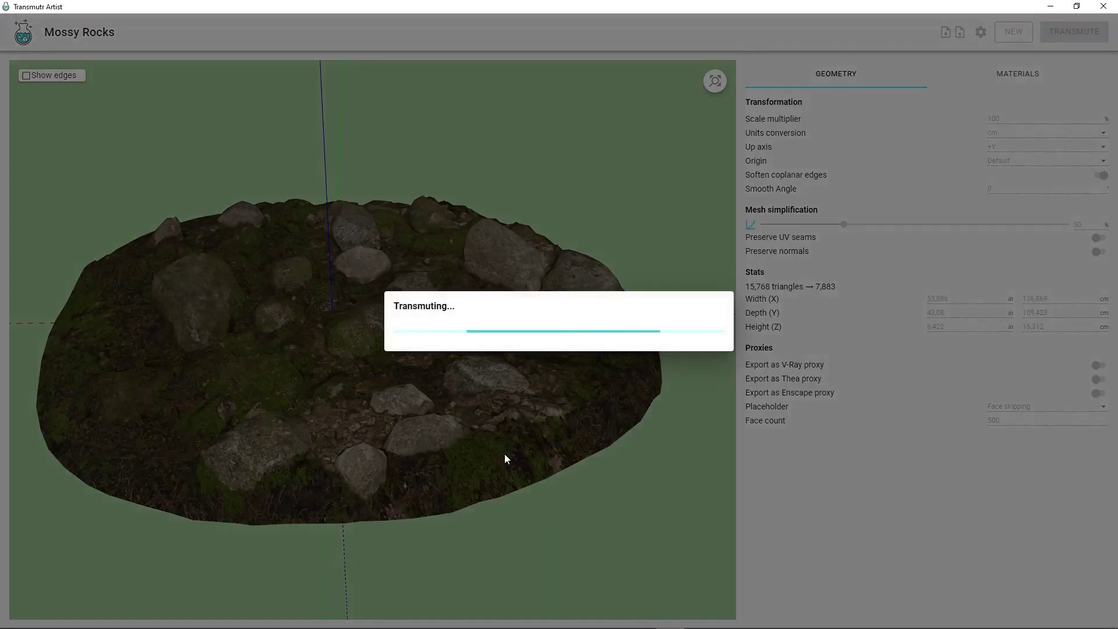
- Switch to SketchUp, place the Mossy Rocks component at the axes origin and inspect it up close
key("alt+Tab")
key("alt+Tab")
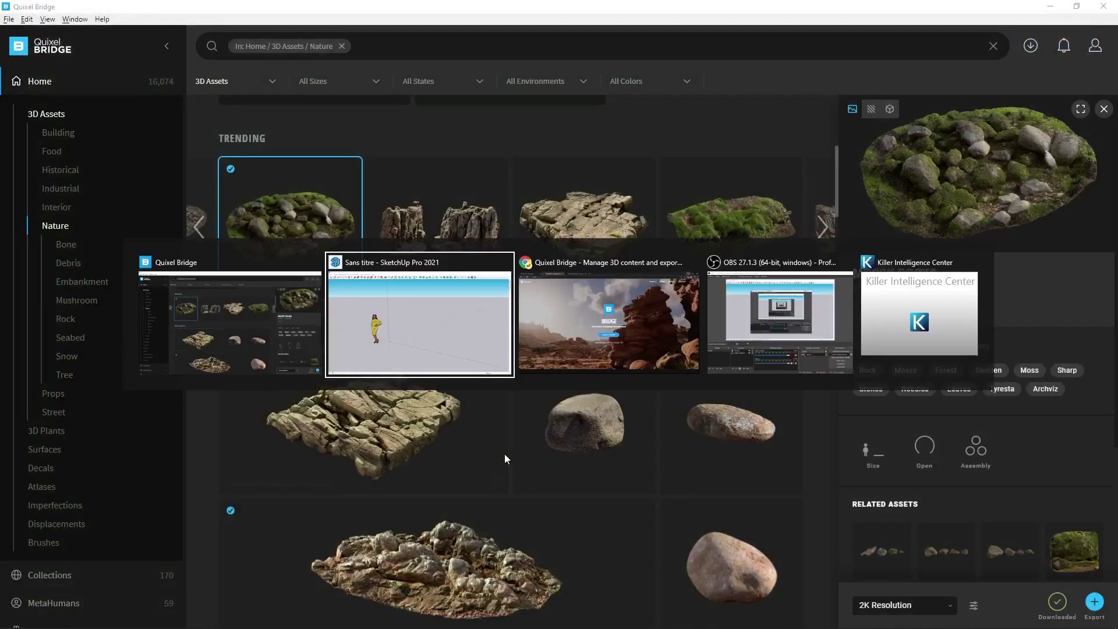
key("alt+Tab")
key("Escape")
key("alt+Tab")
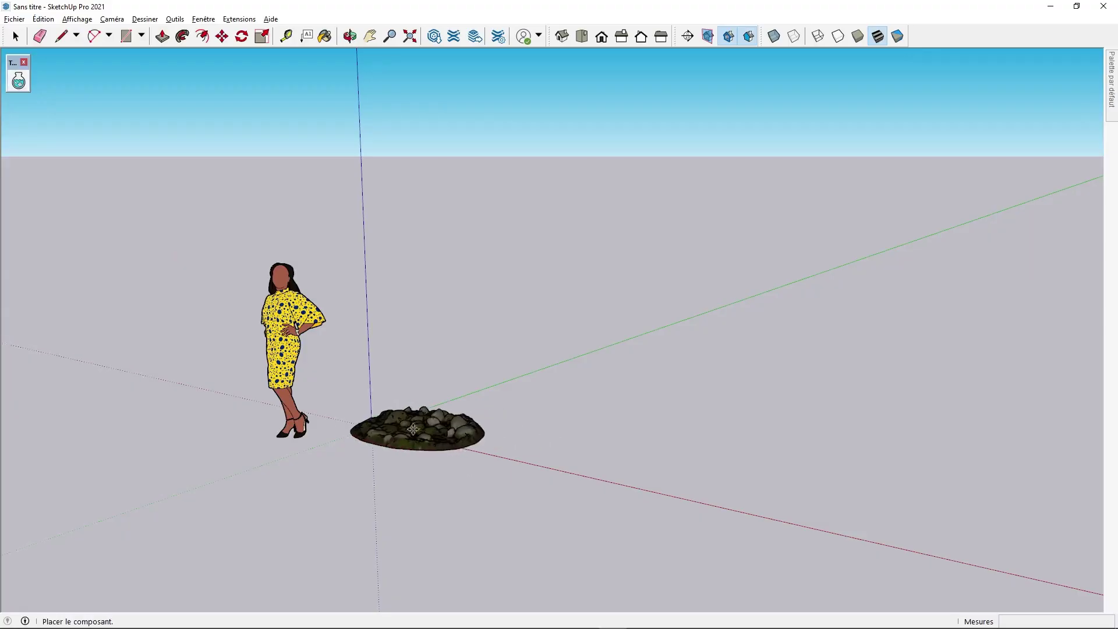
left_click(370, 426)
middle_click_drag(371, 426, 461, 459)
scroll(434, 429, "up", 9)
scroll(461, 458, "down", 10)
middle_click_drag(520, 493, 568, 411)
scroll(568, 410, "down", 5)
- Select and delete an object in the SketchUp scene
left_click(452, 246)
key("Delete")
middle_click_drag(512, 343, 484, 387)
scroll(484, 387, "down", 3)
- Switch to Quixel Bridge, browse the Industrial category of 3D Assets and open the Wooden Pallet asset with the light slatted boards
key("alt+Tab")
key("alt+Tab")
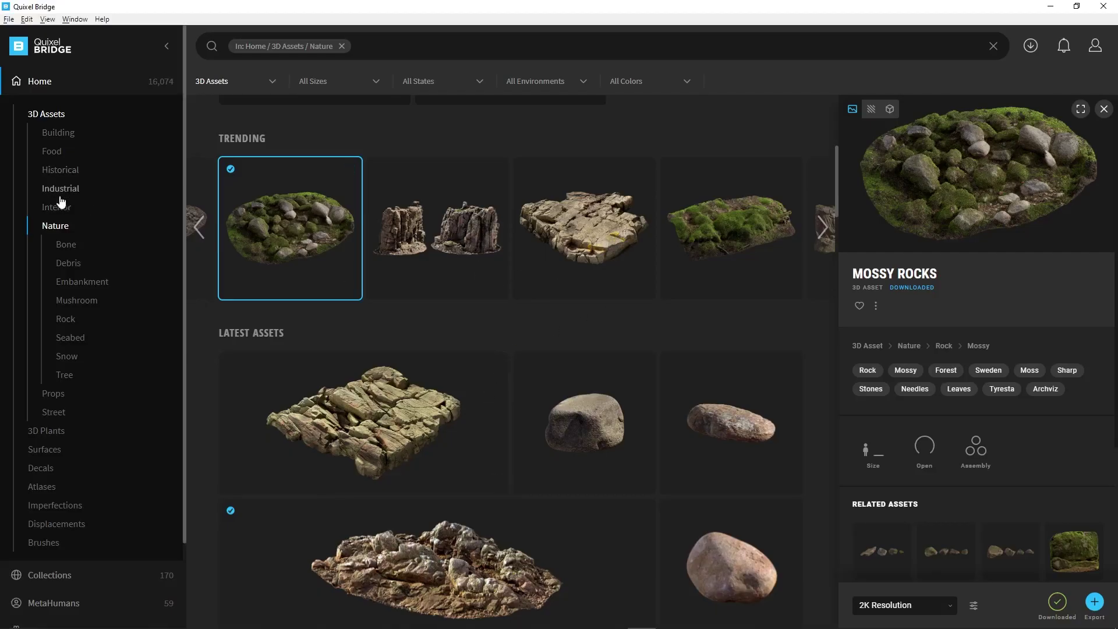
left_click(73, 188)
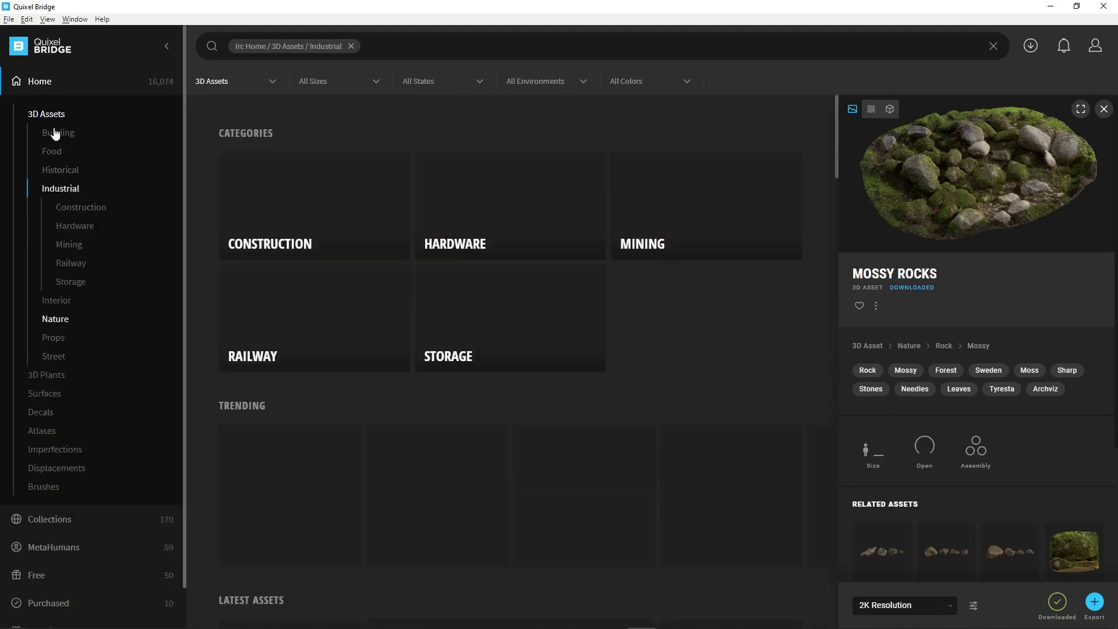
scroll(700, 352, "down", 5)
scroll(472, 380, "down", 5)
scroll(516, 367, "down", 2)
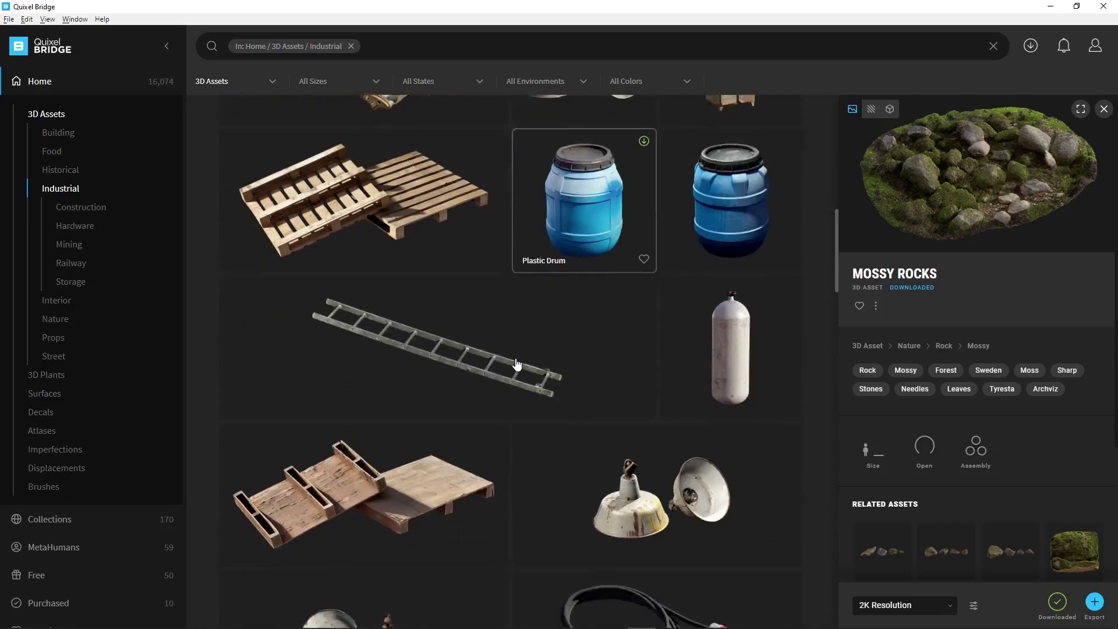
scroll(505, 359, "down", 3)
scroll(506, 367, "up", 1)
scroll(507, 367, "down", 4)
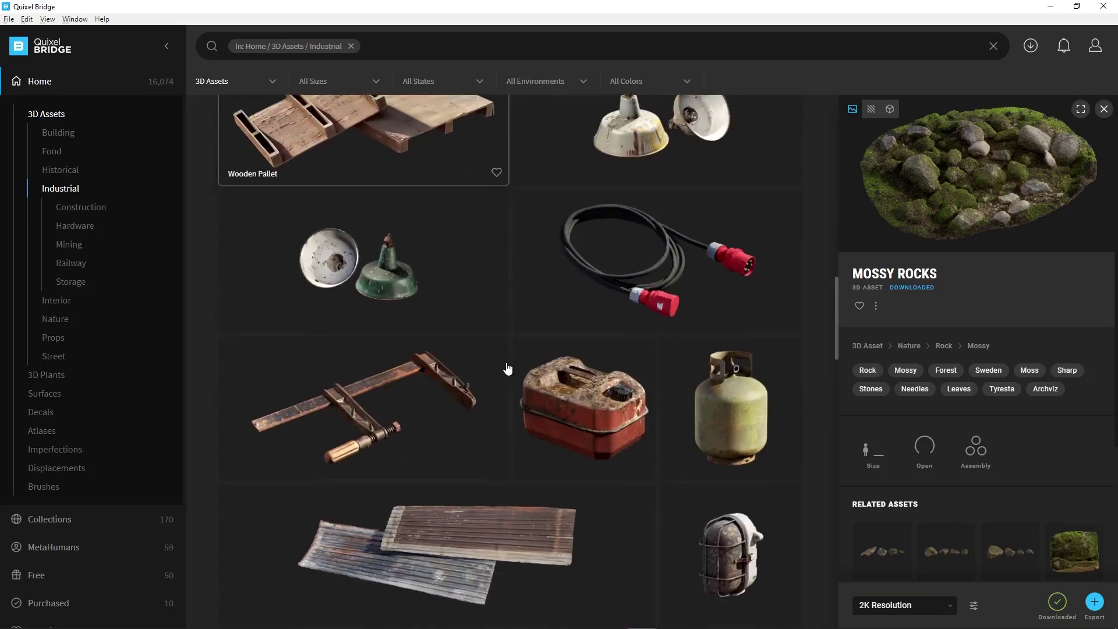
scroll(508, 369, "up", 2)
scroll(471, 407, "up", 3)
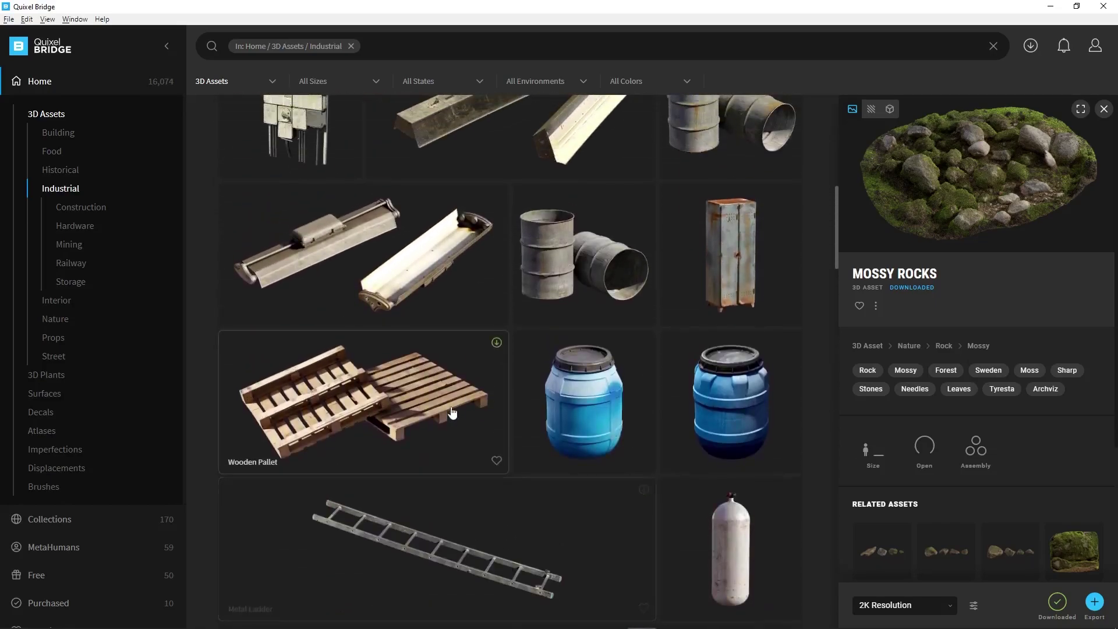
left_click(374, 381)
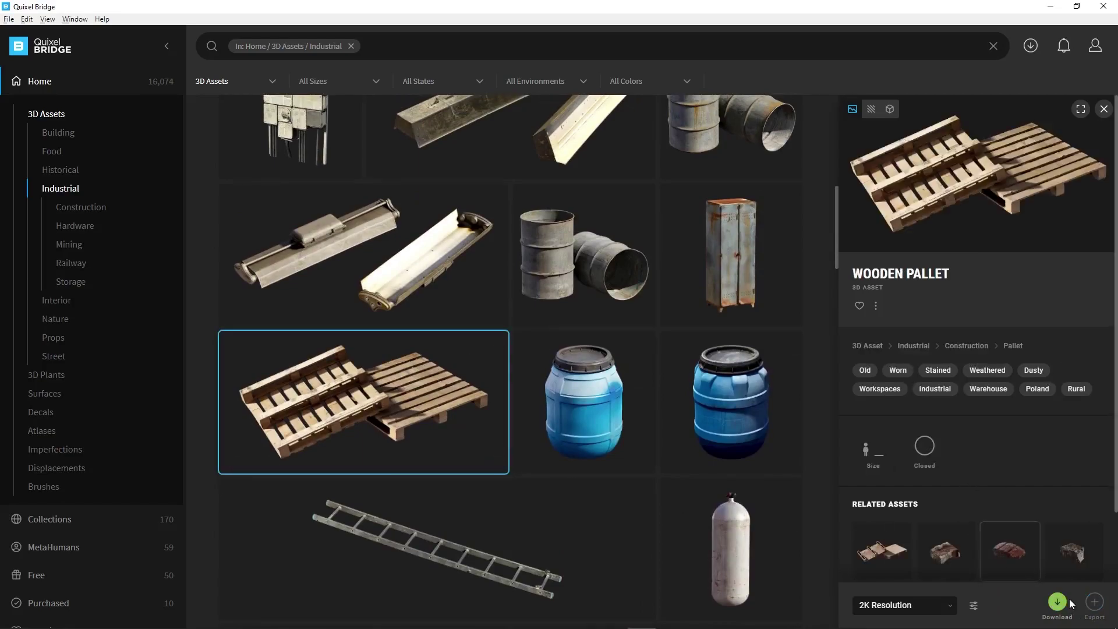
- Open the Wooden Pallet's download settings and check the model format and enabled LODs
left_click(973, 607)
left_click(990, 585)
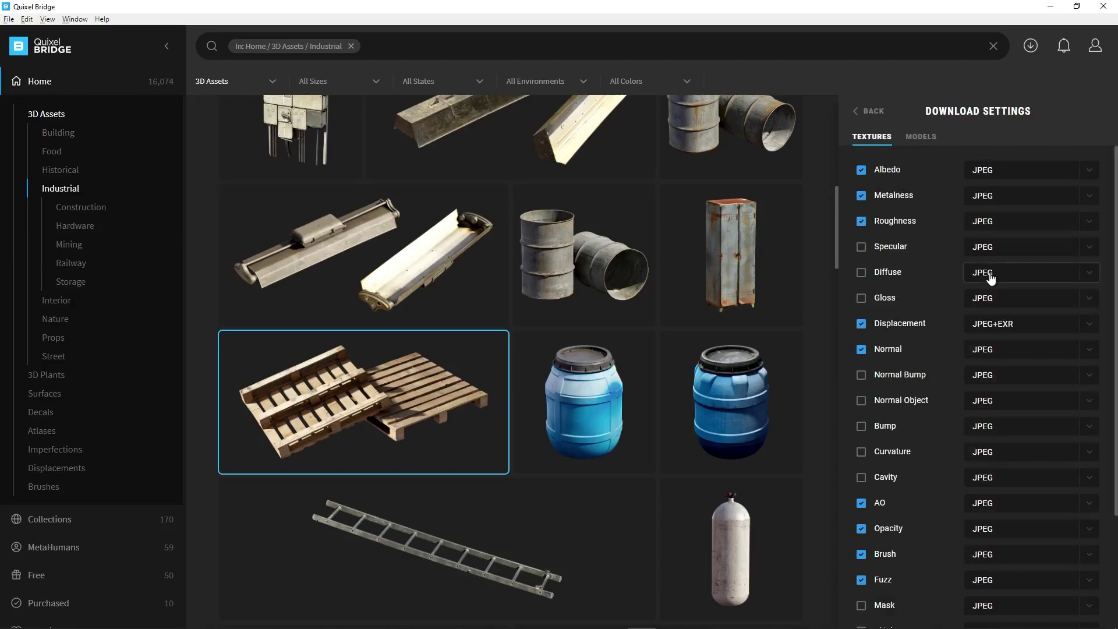
left_click(920, 136)
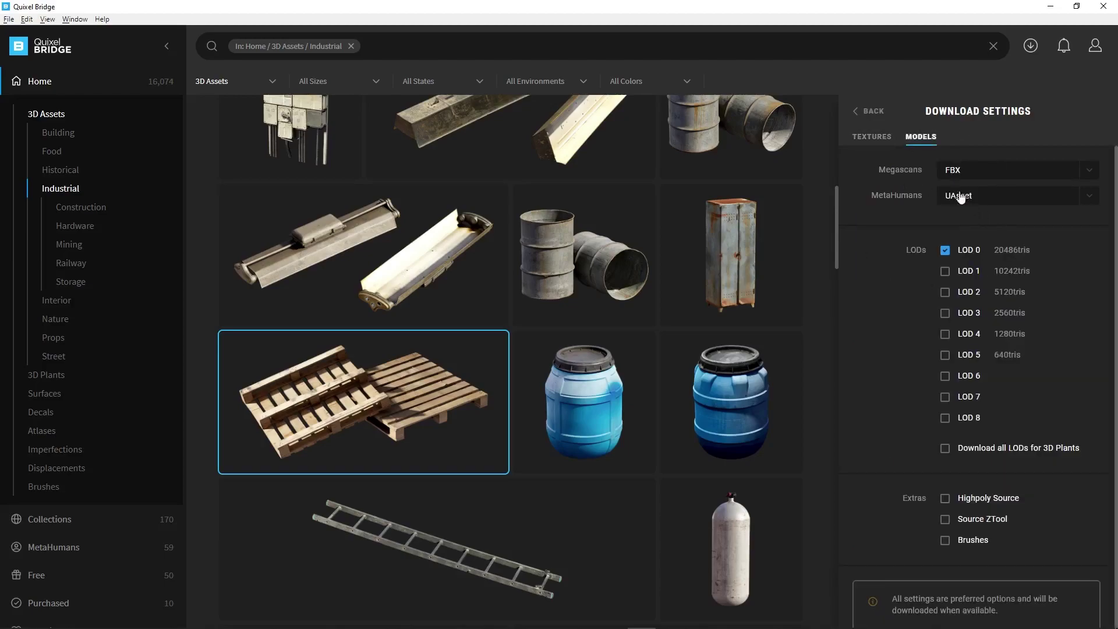
- Leave the download settings, check the export settings and download the Wooden Pallet asset at 2K resolution
left_click(868, 112)
left_click(977, 608)
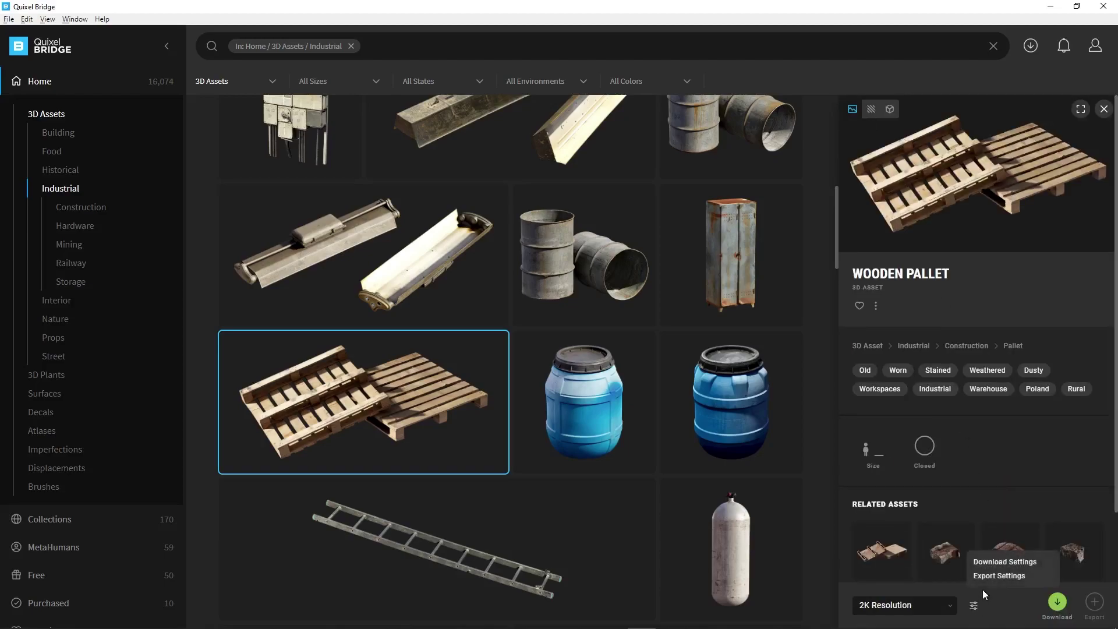
left_click(990, 576)
left_click(871, 110)
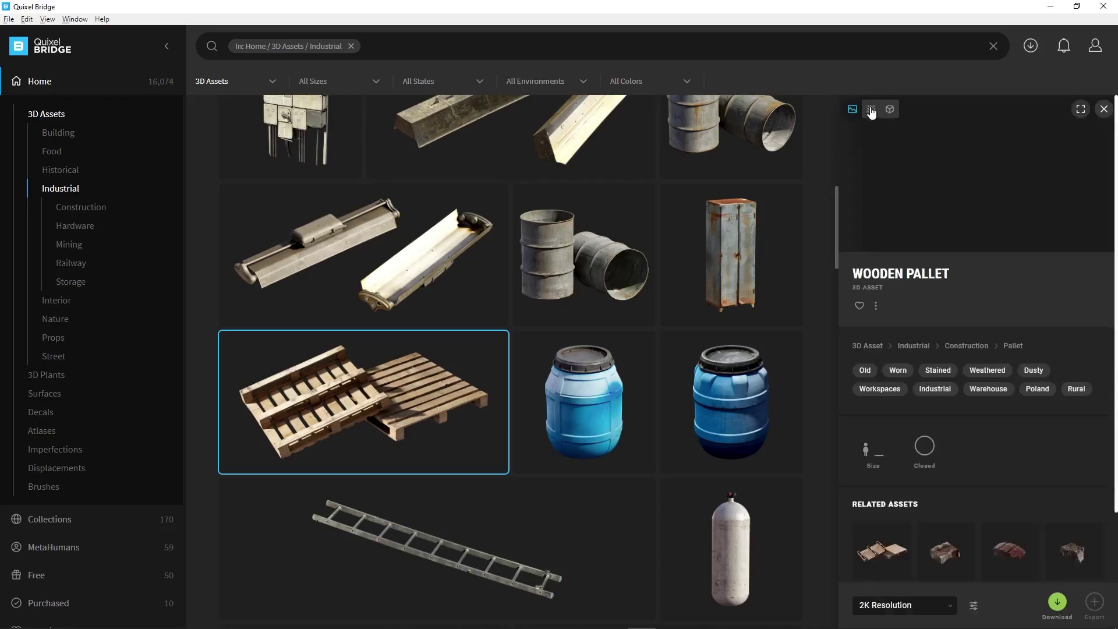
left_click(1057, 603)
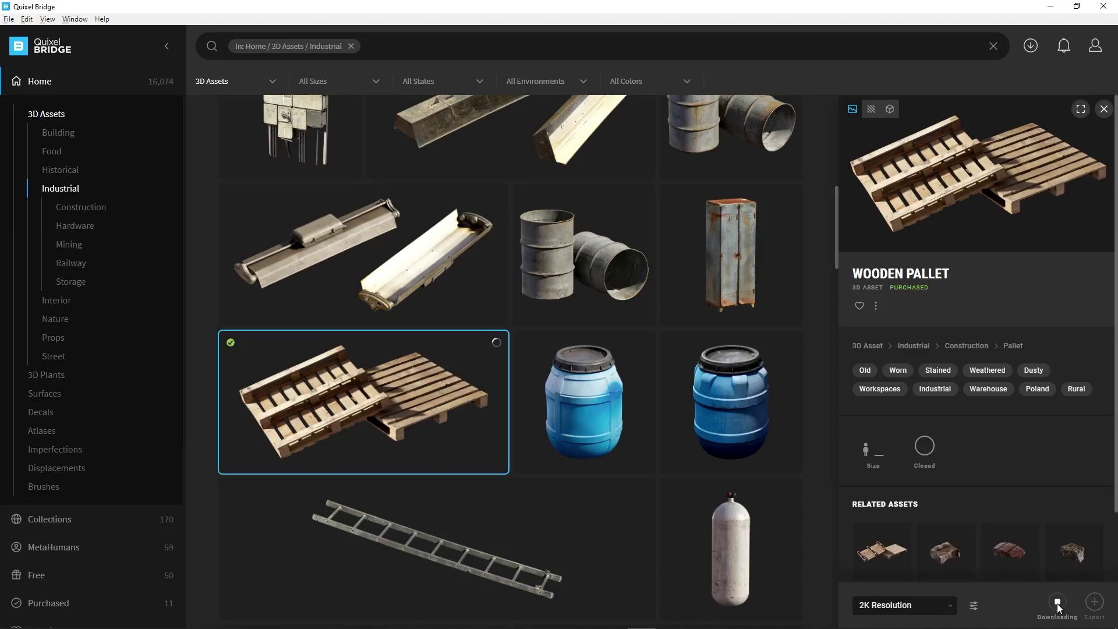
- Launch Transmutr from SketchUp, return to Quixel Bridge and export the Wooden Pallet to Transmutr
key("alt+Tab")
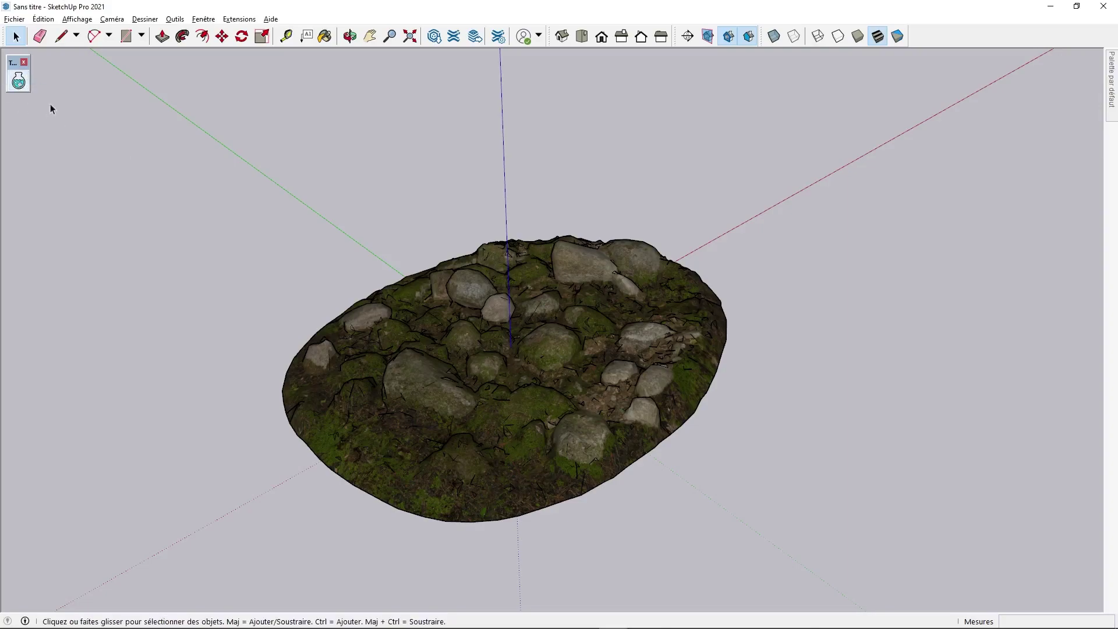
left_click(28, 90)
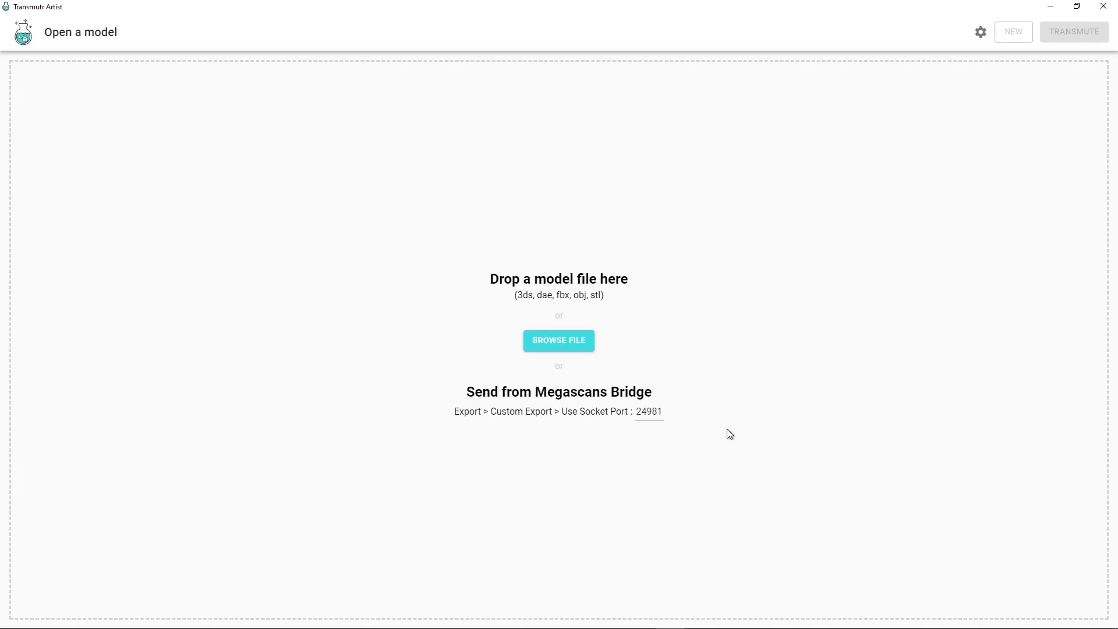
key("alt+Tab")
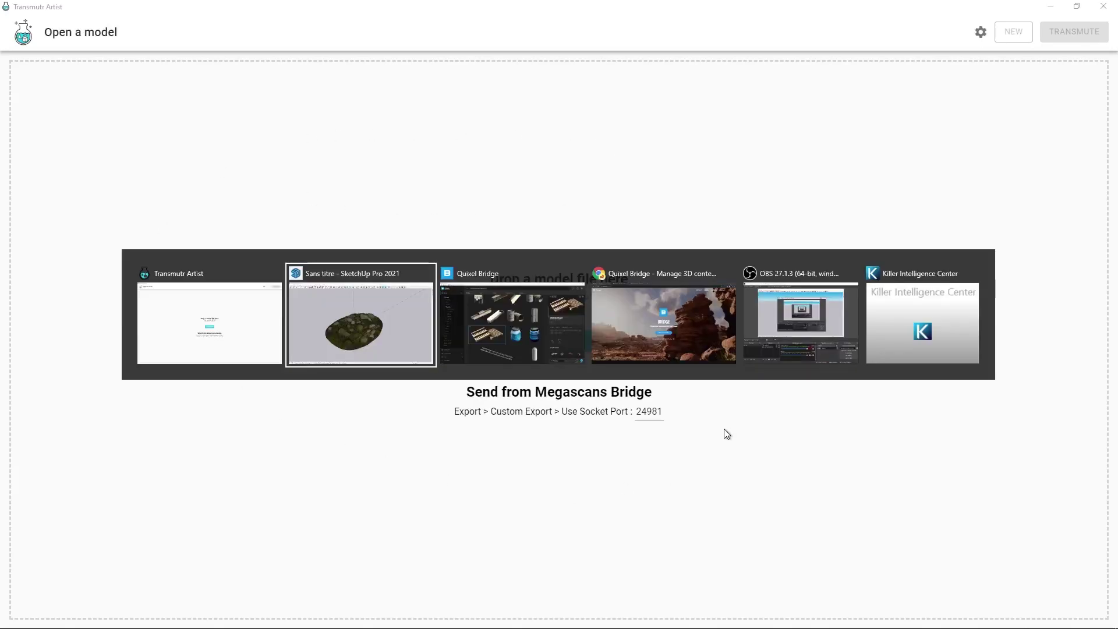
key("alt+Tab")
left_click(1097, 607)
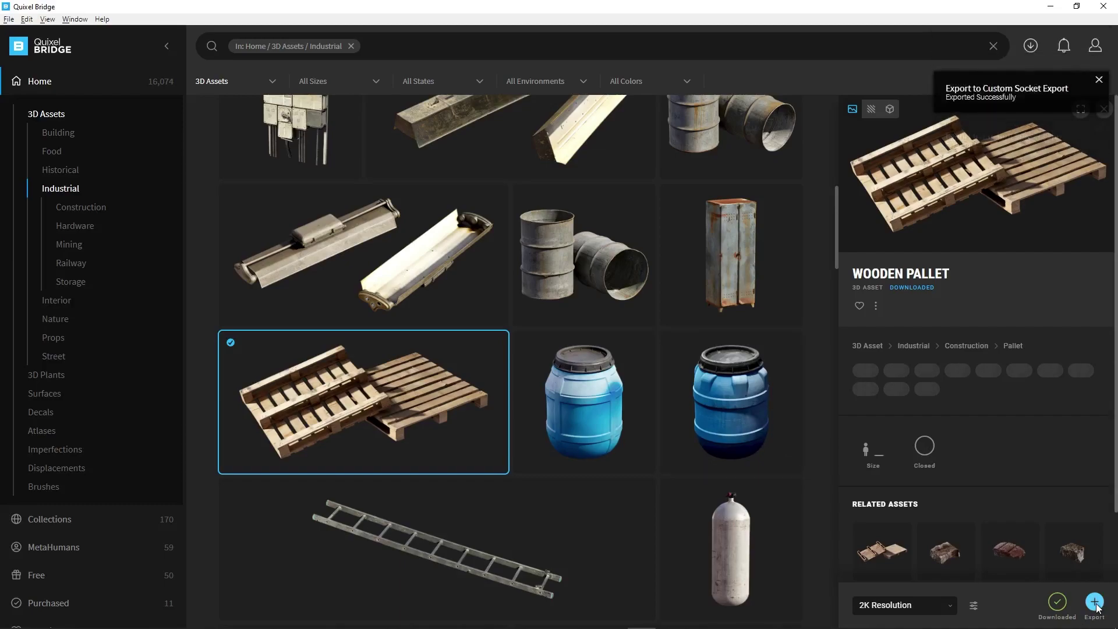
- Switch to Transmutr, inspect the pallet and transmute it to Wooden Pallet.skp in the SKP Files folder
key("alt+Tab")
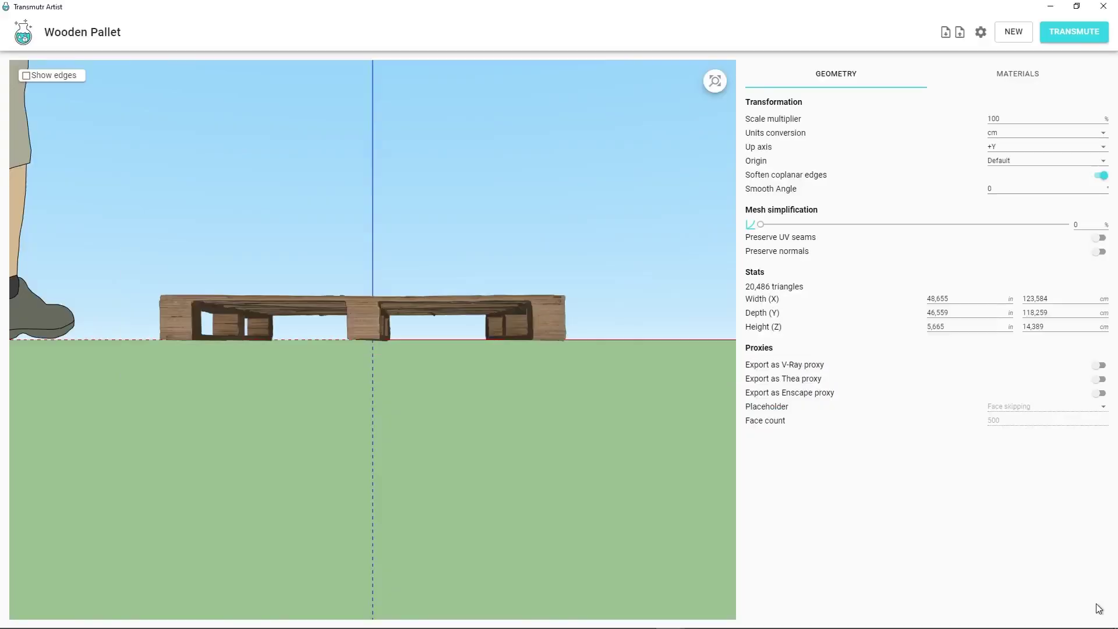
left_click_drag(512, 330, 383, 440)
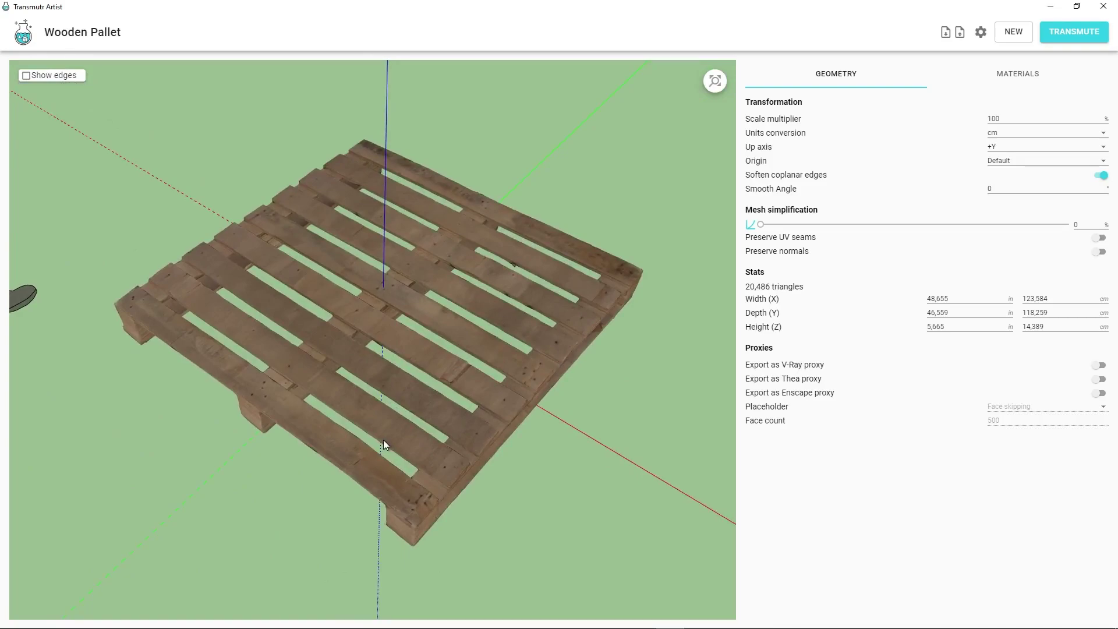
left_click_drag(302, 416, 300, 386)
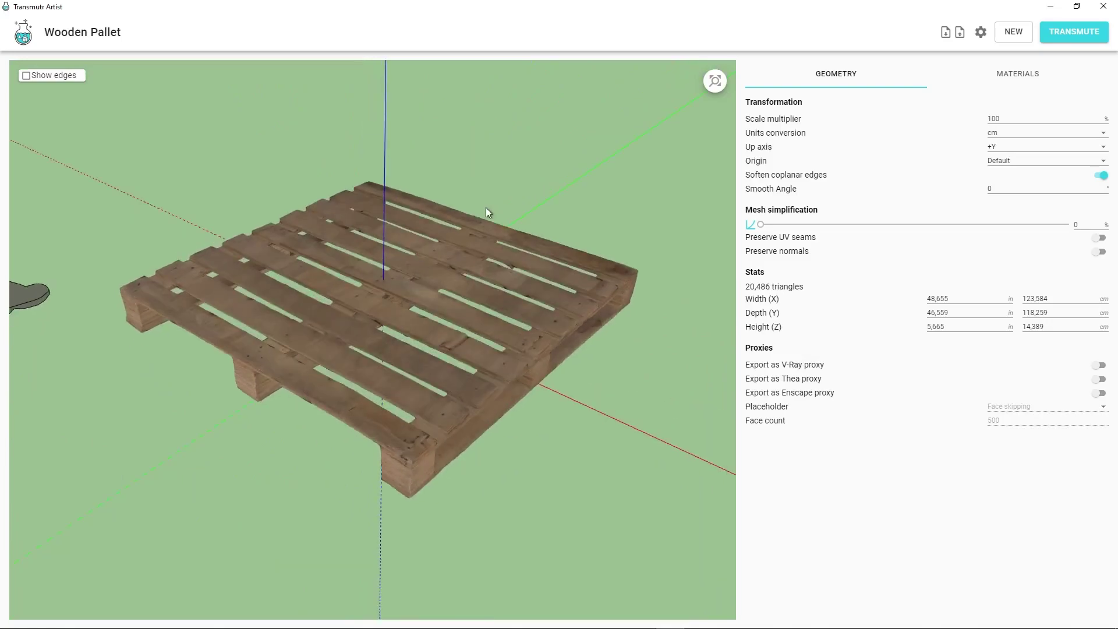
left_click(1065, 34)
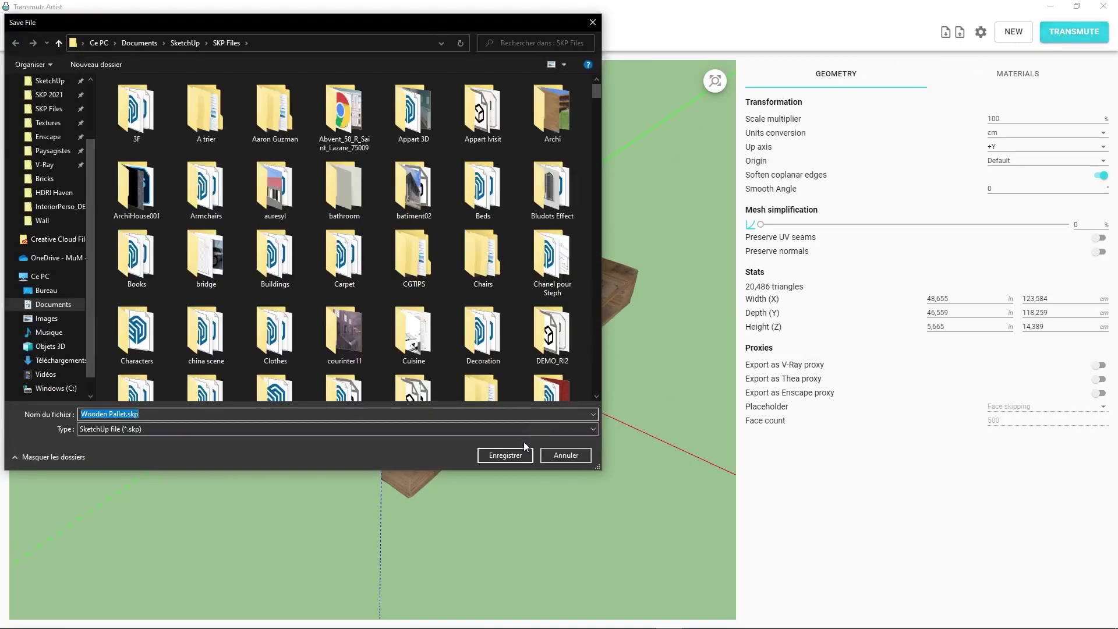
left_click(505, 455)
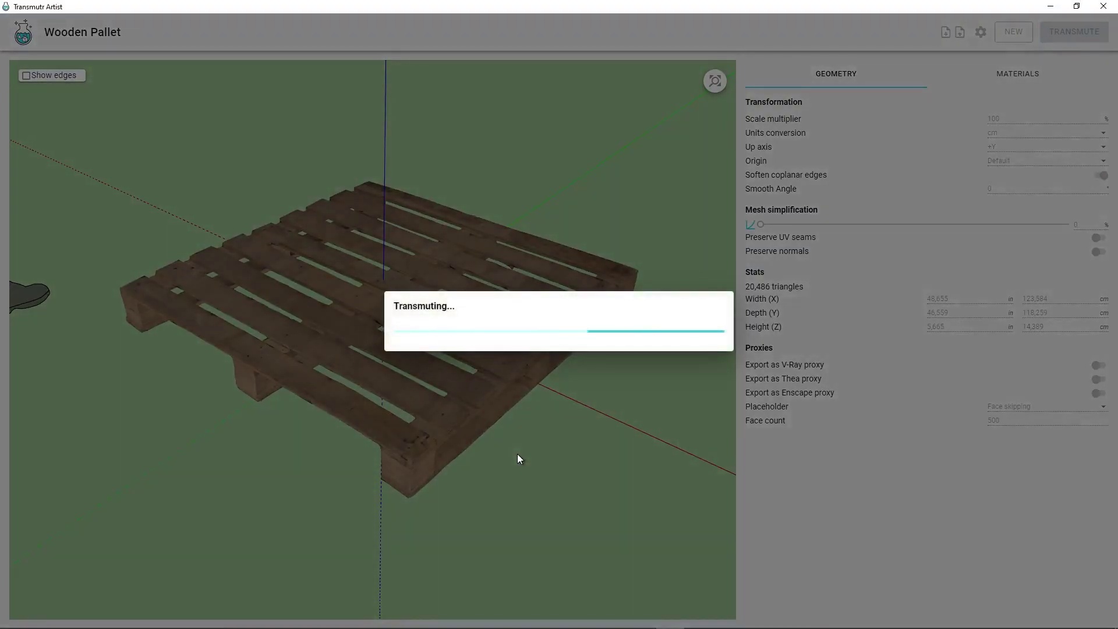
- Switch to SketchUp and place the Wooden Pallet component beside the mossy rocks, near the red axis
key("alt+Tab")
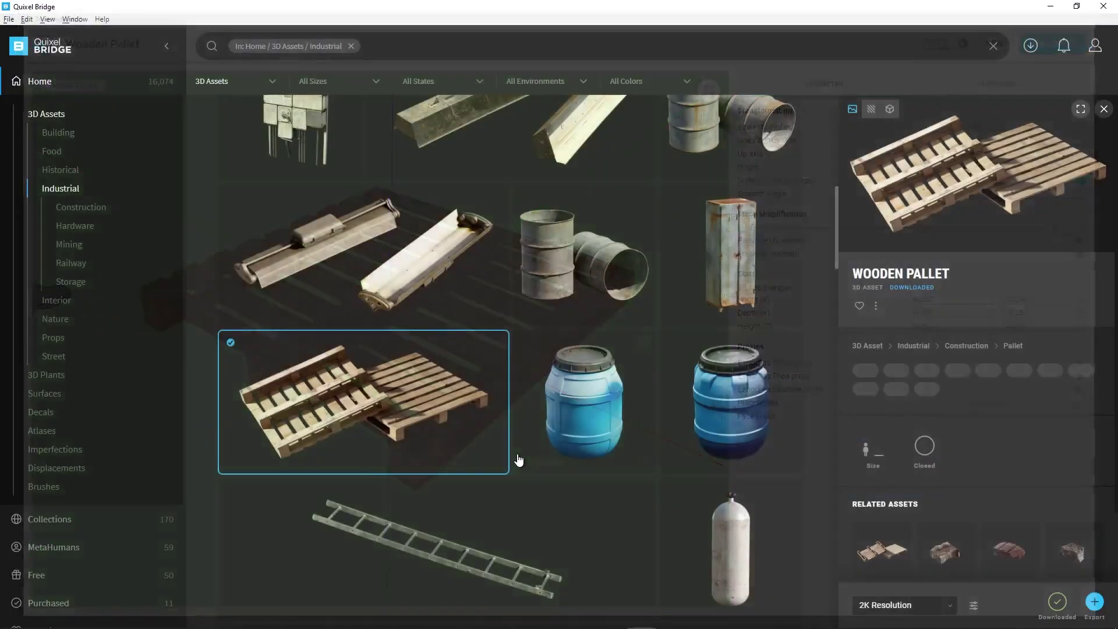
key("alt+Tab")
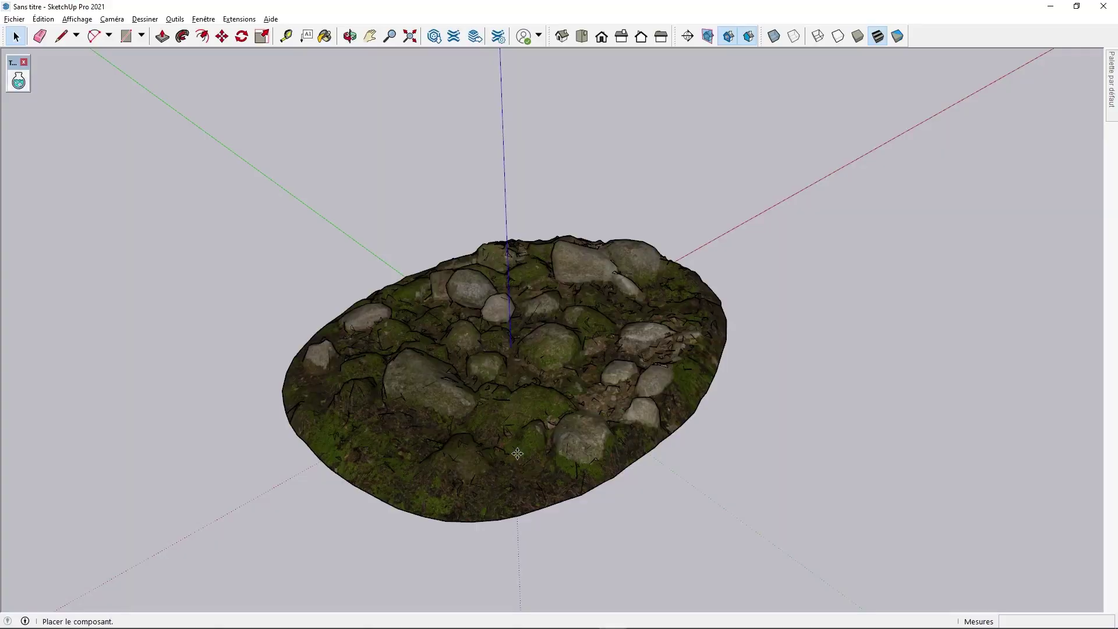
left_click(900, 249)
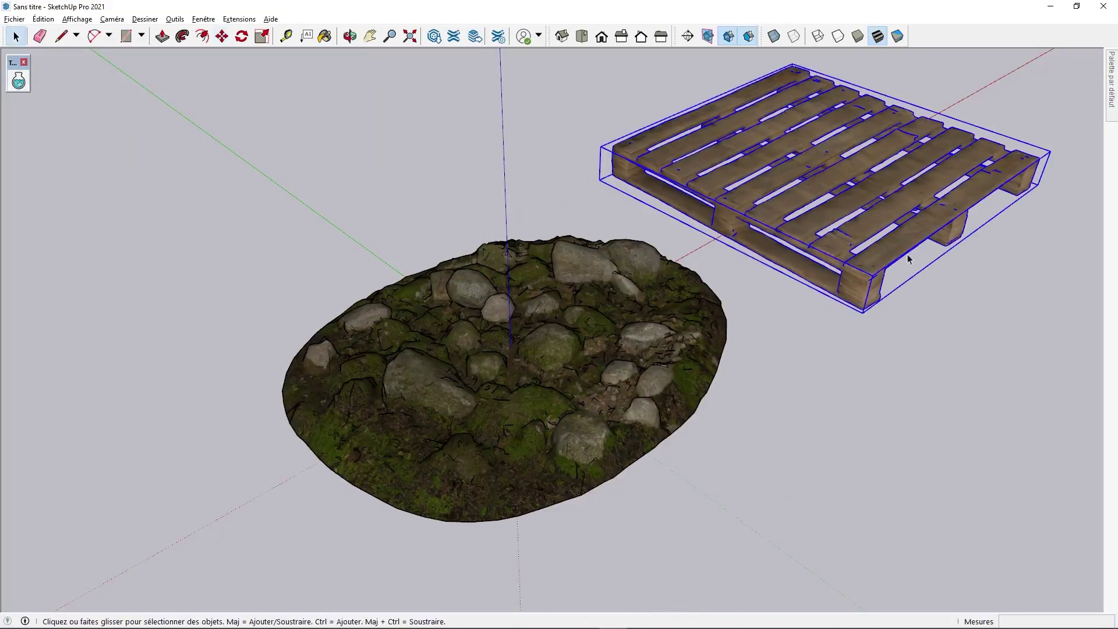
middle_click_drag(924, 272, 741, 325)
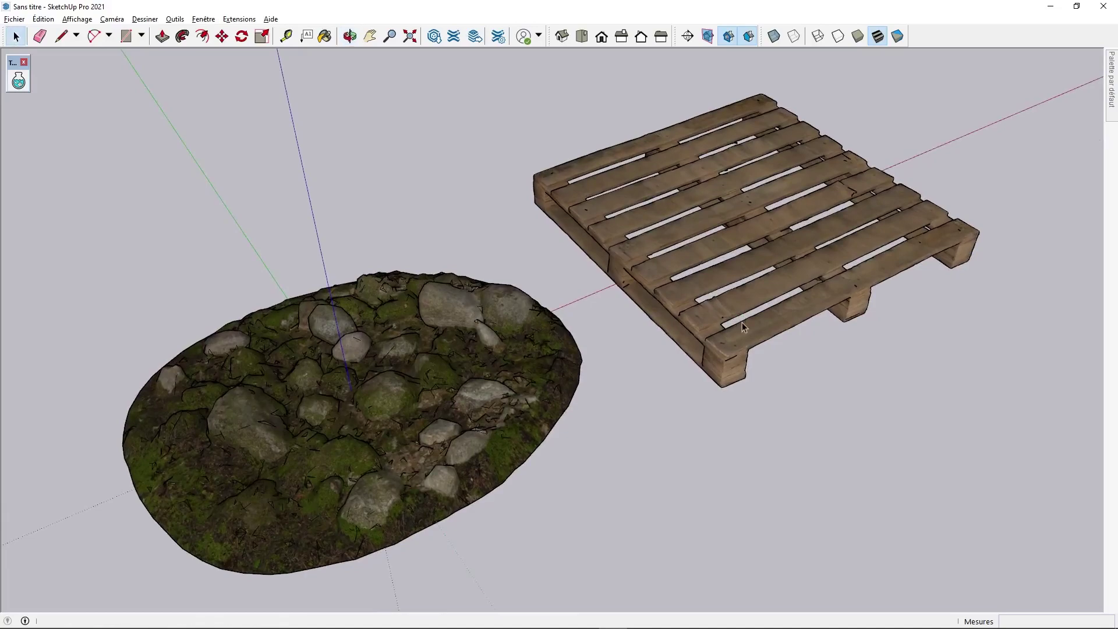